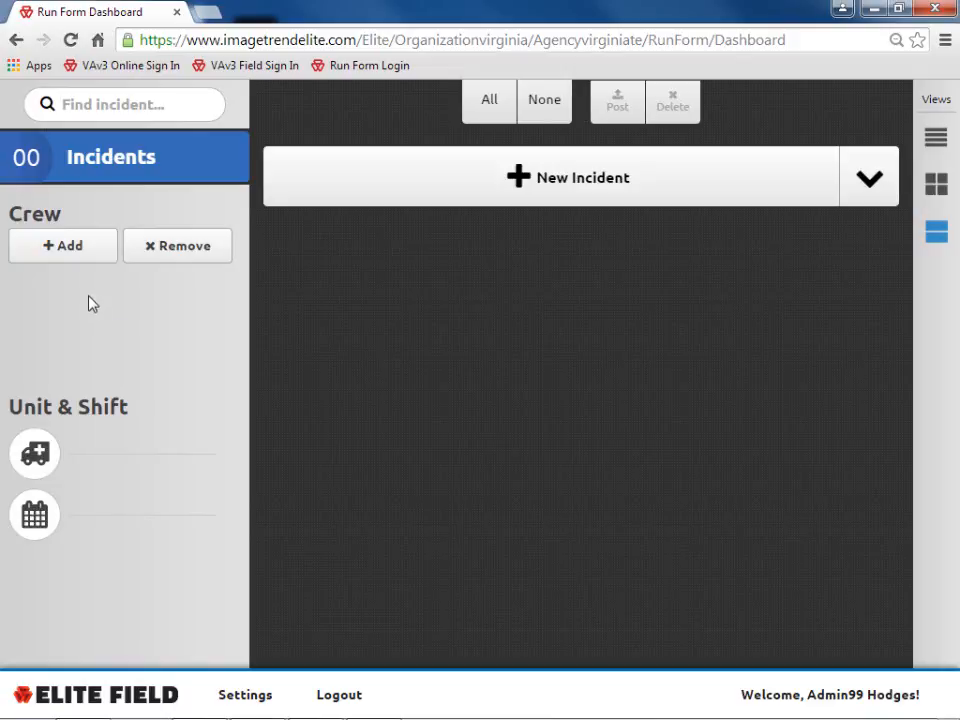
- Add the first listed crew member as EMT-Paramedic with Primary Patient Caregiver-At Scene and -Transport roles
click(65, 246)
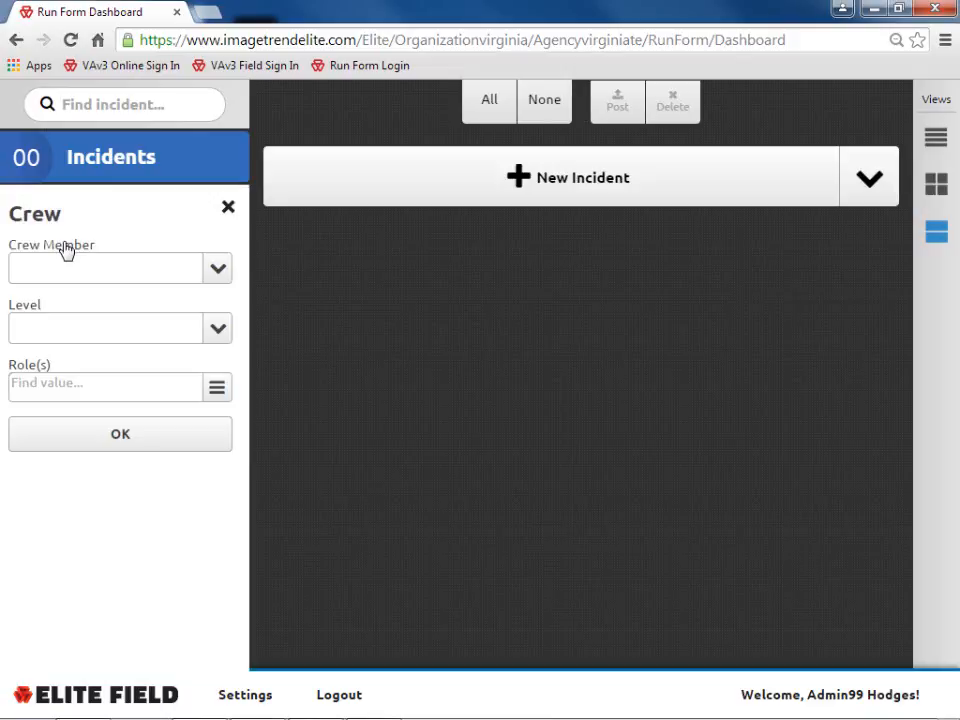
click(218, 271)
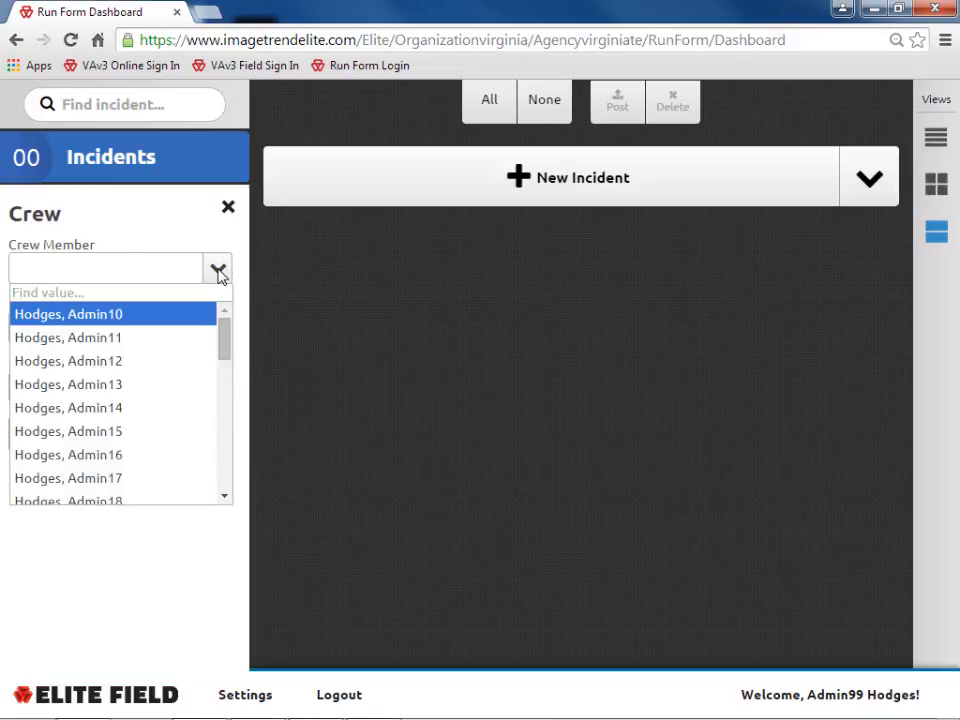
click(132, 317)
click(218, 330)
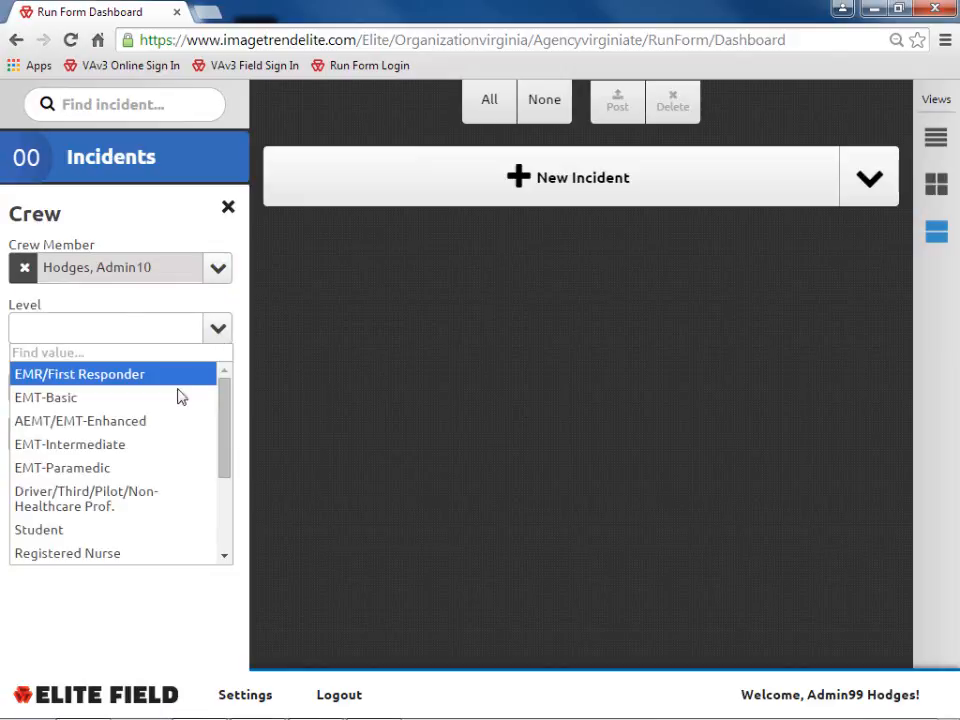
click(62, 467)
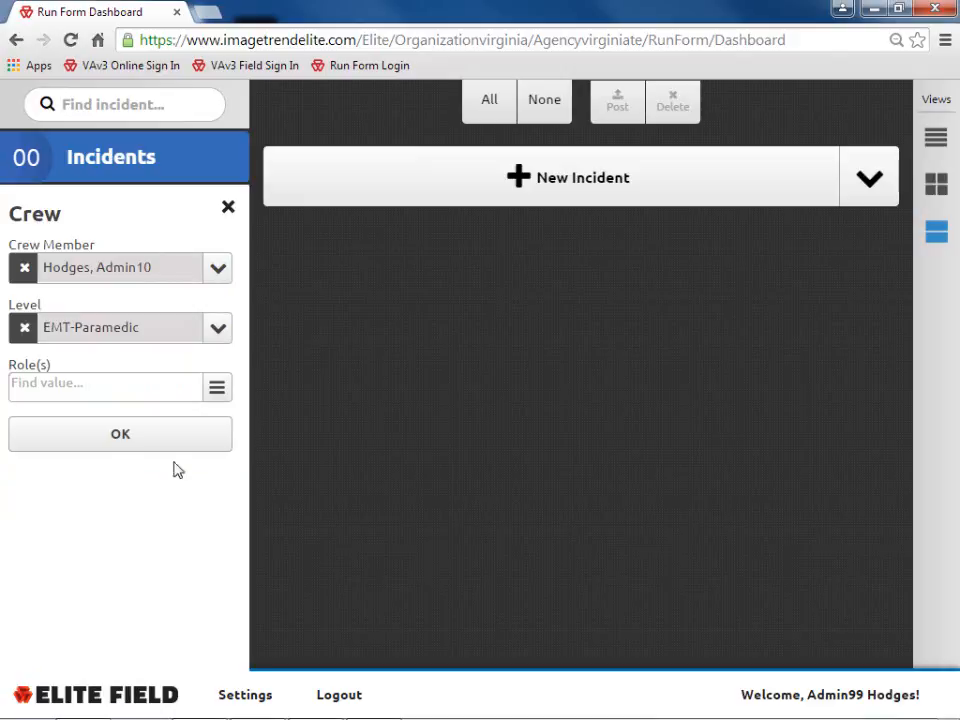
click(216, 390)
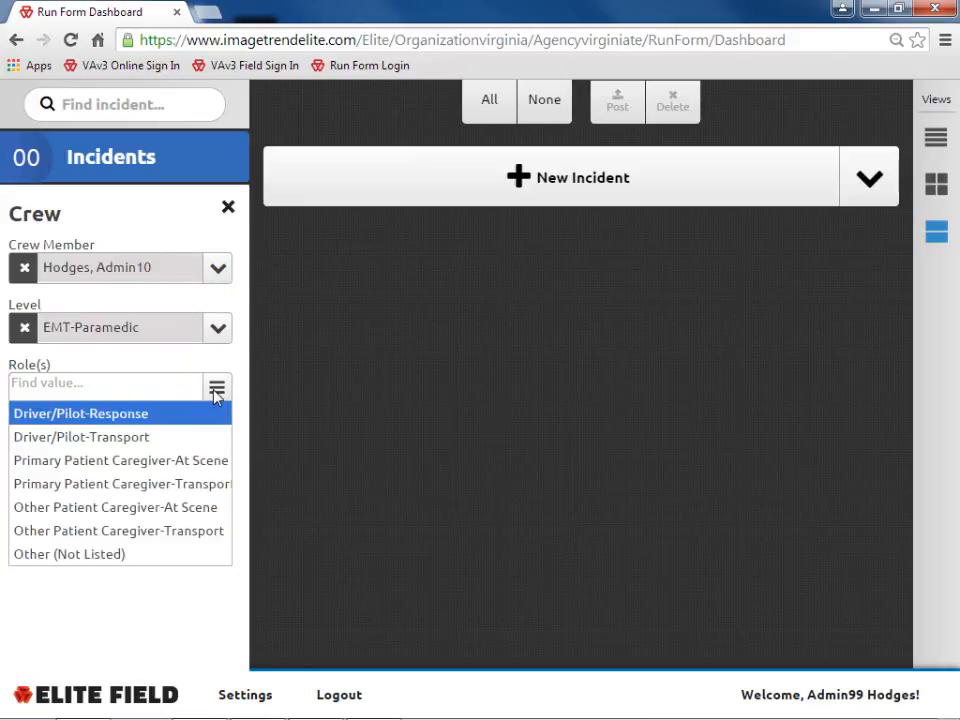
click(205, 465)
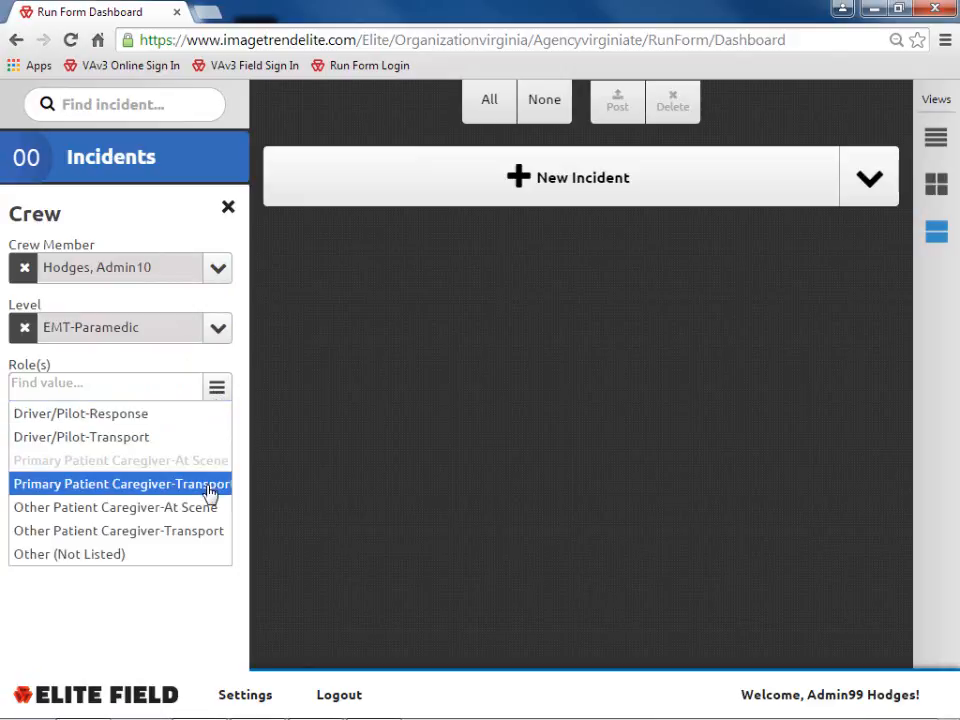
click(210, 490)
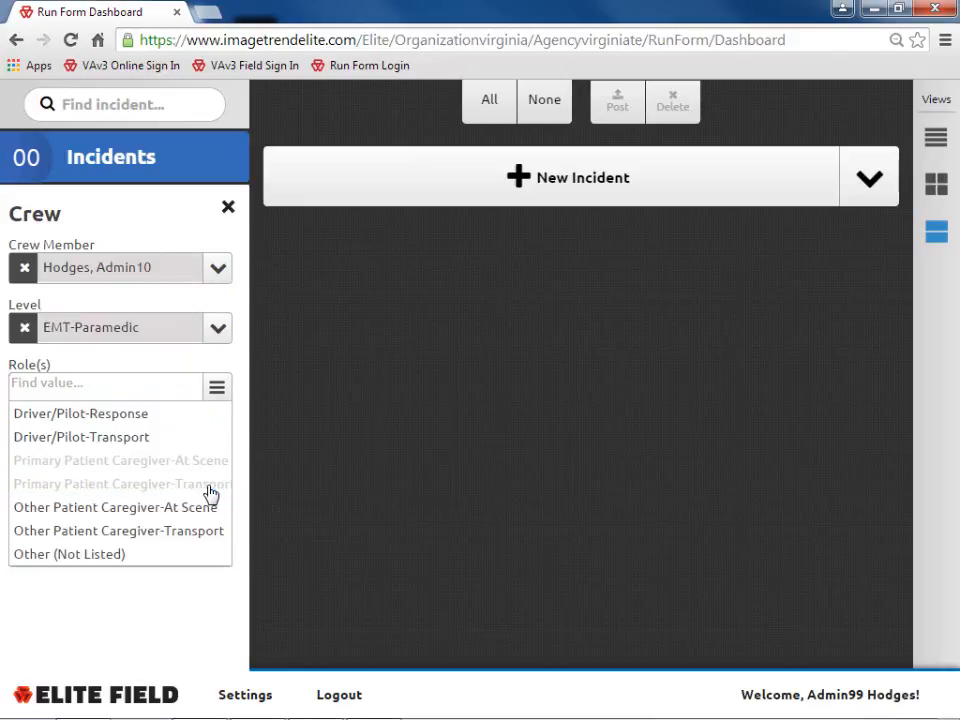
click(217, 389)
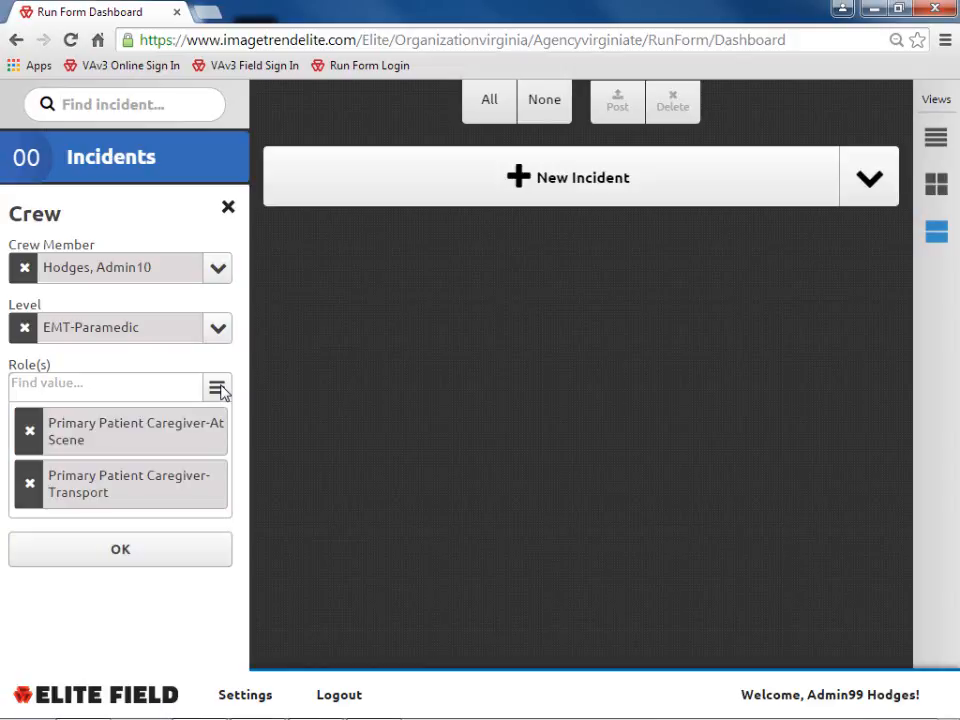
click(124, 550)
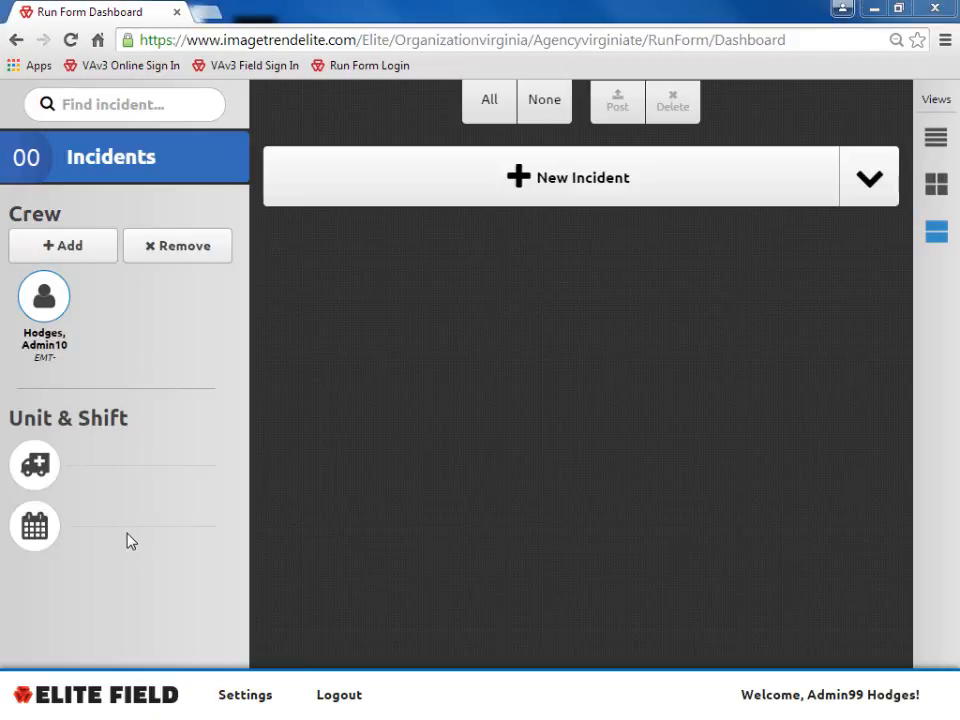
- Check the added crew member's details without changes, then start a new blank crew entry
click(43, 298)
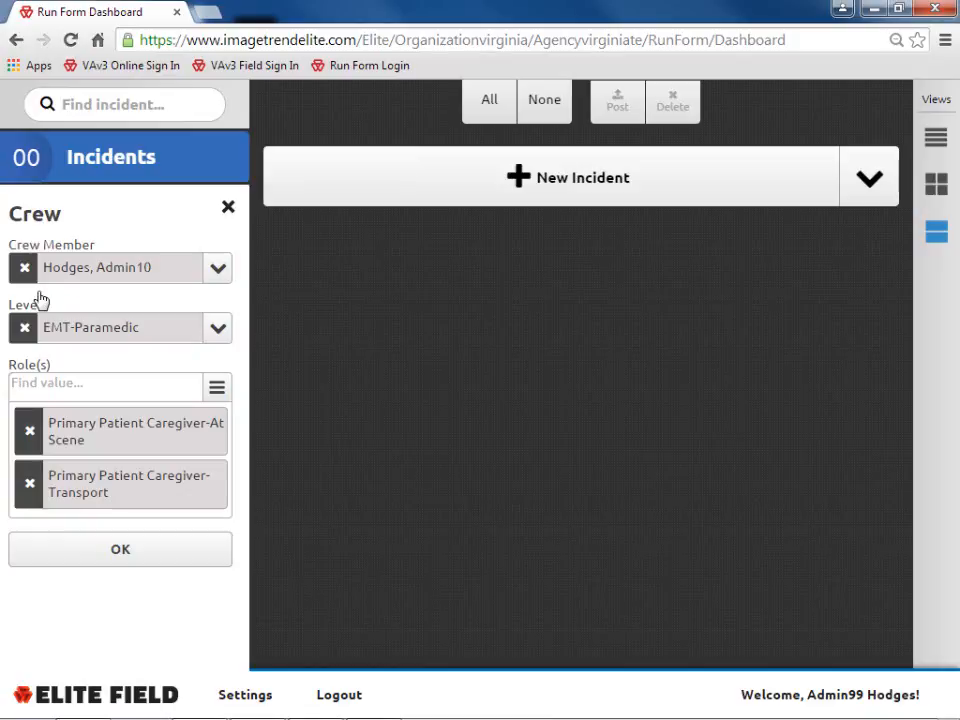
click(229, 210)
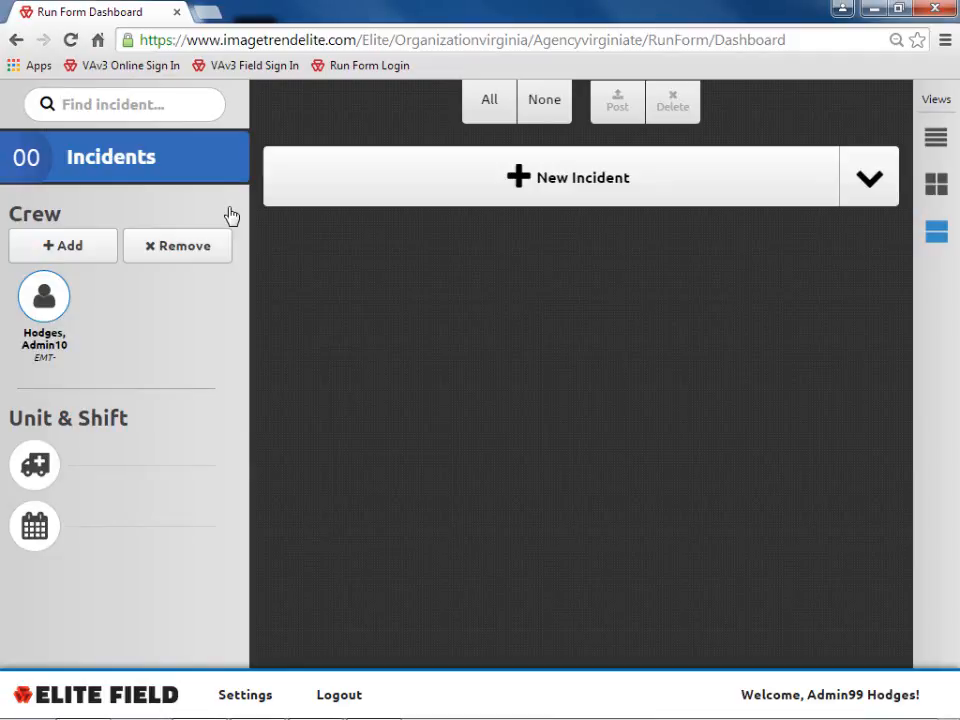
click(72, 250)
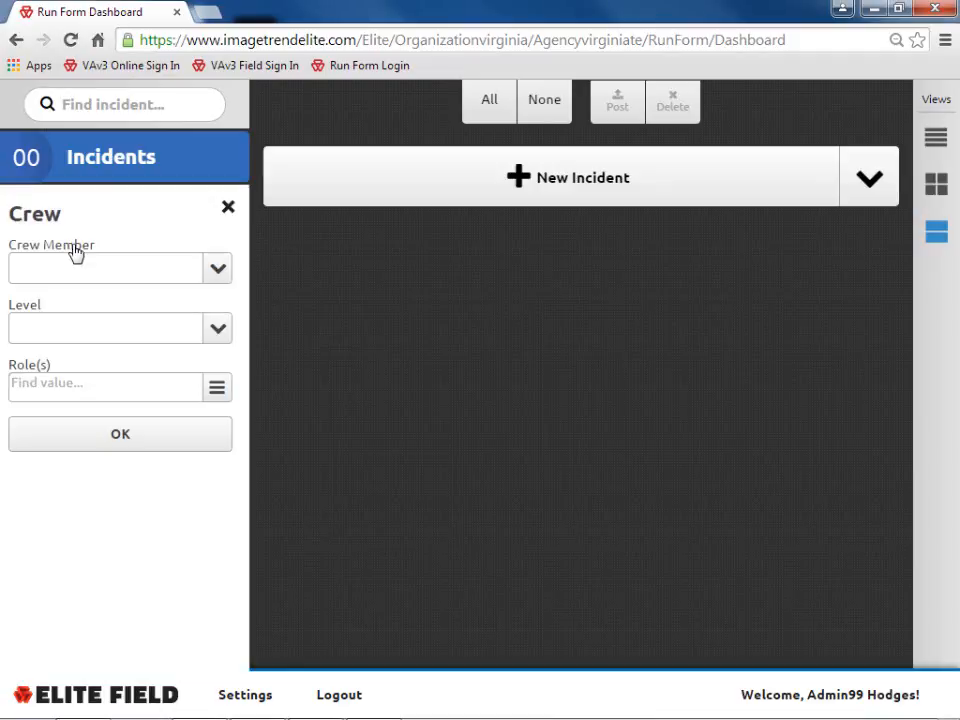
- Add the second listed crew member as EMT-Basic with Driver/Pilot-Response and Driver/Pilot-Transport roles
click(218, 270)
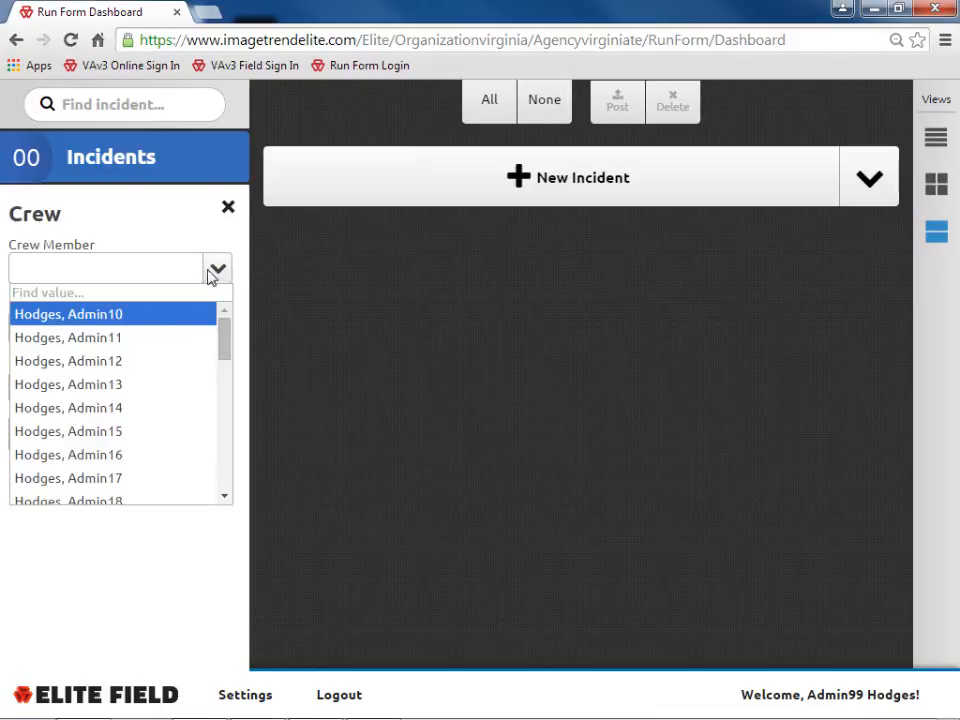
click(140, 341)
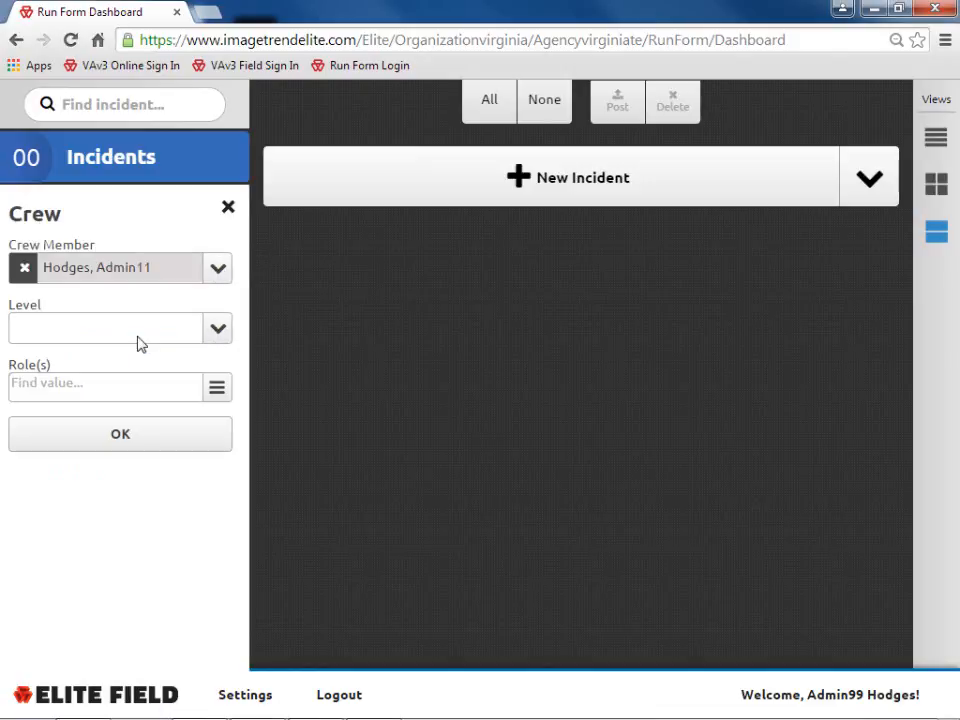
click(217, 328)
click(60, 398)
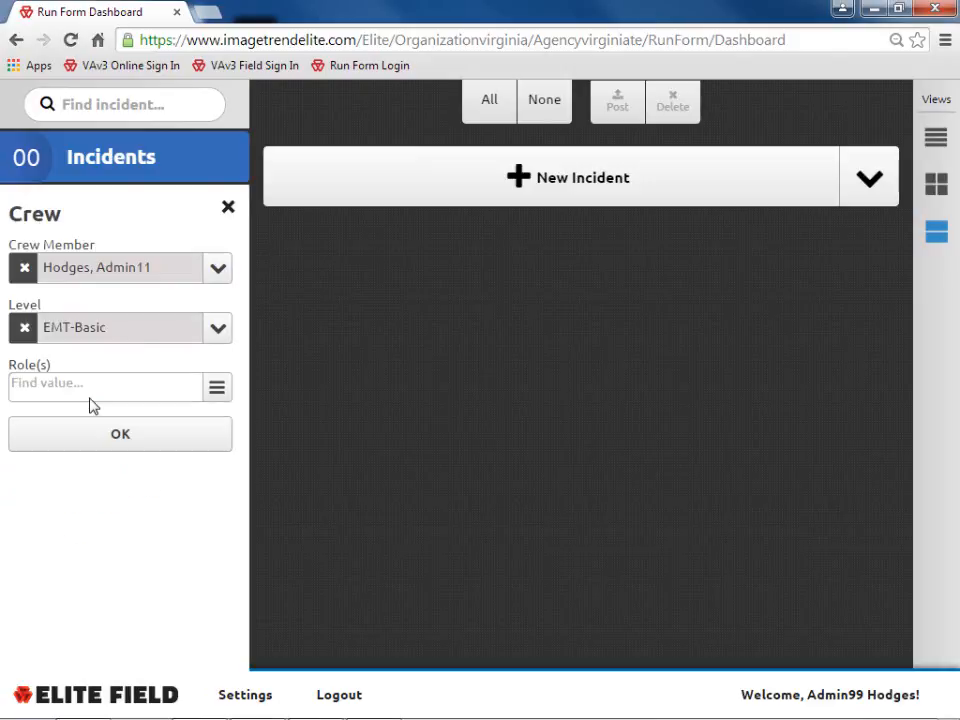
click(215, 390)
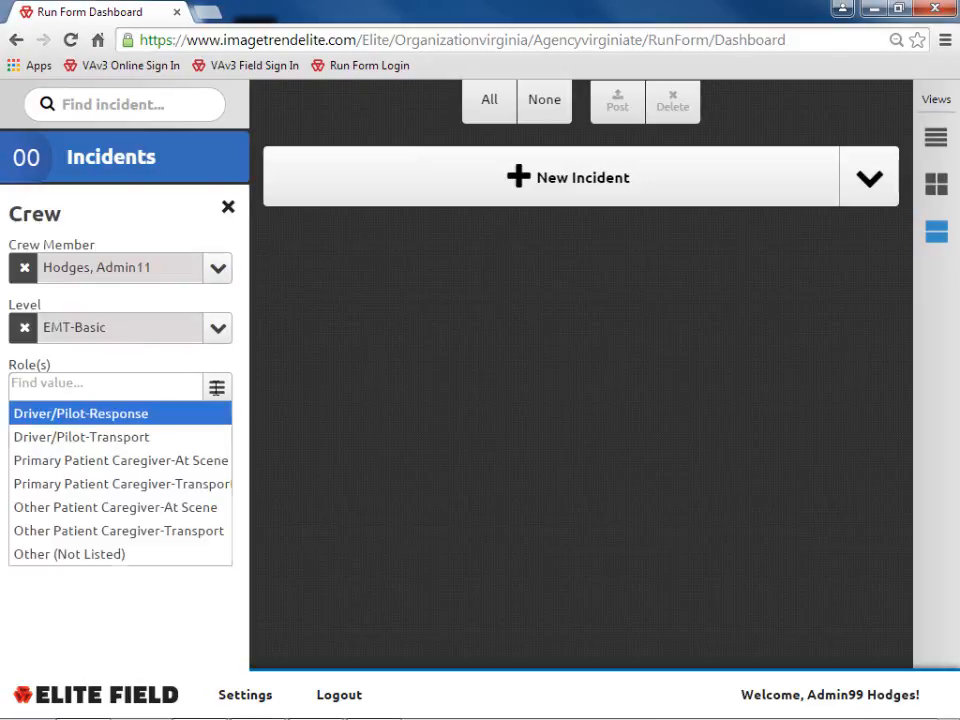
click(157, 420)
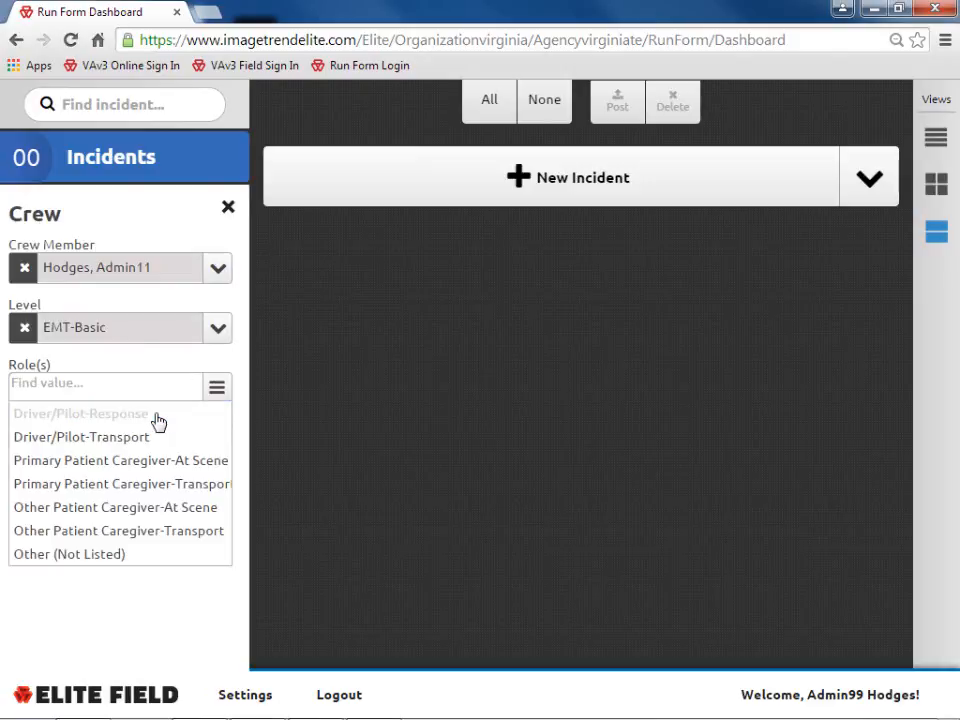
click(157, 440)
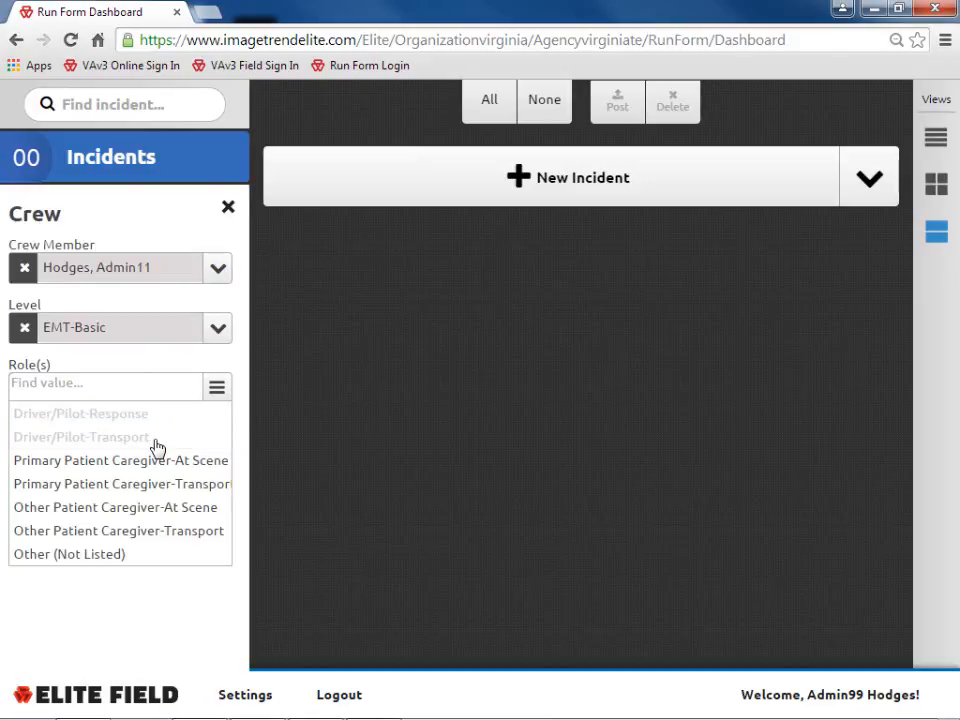
click(216, 388)
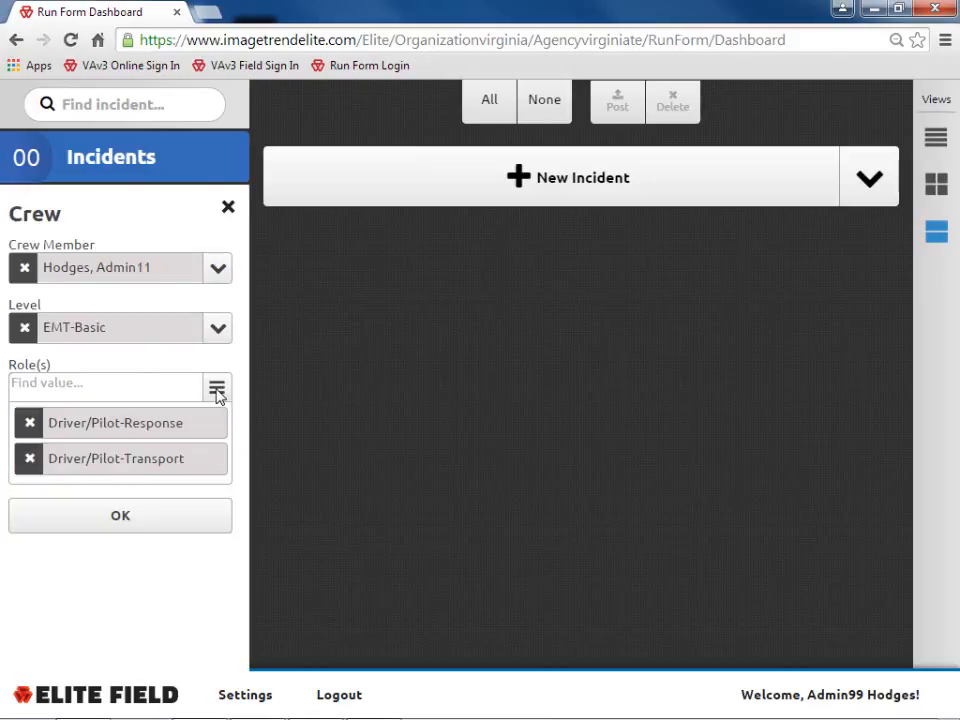
click(141, 522)
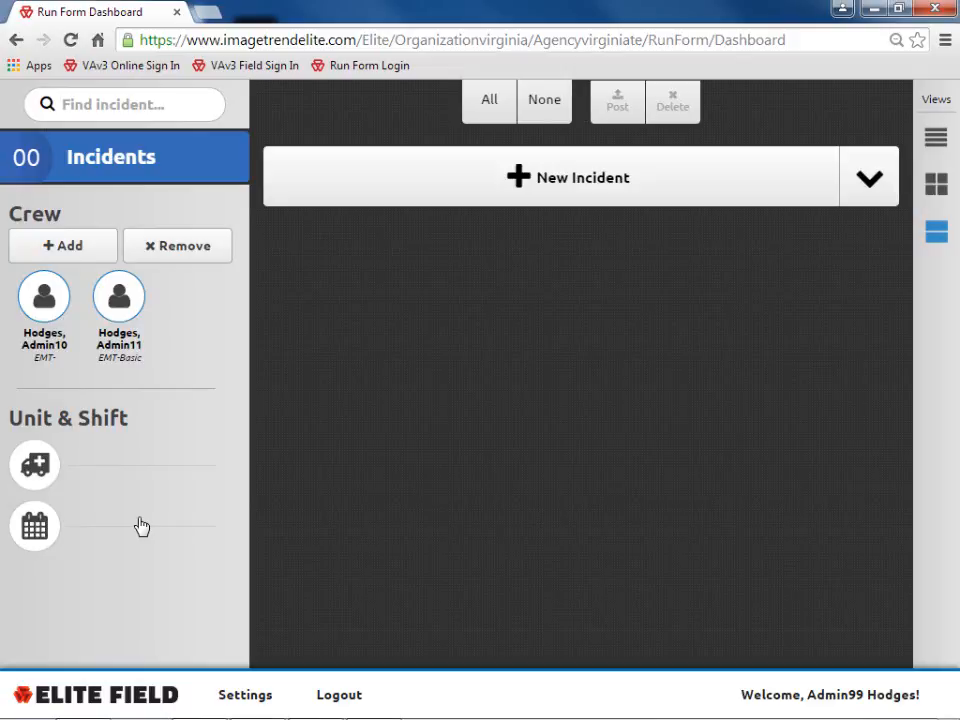
- Add the third listed crew member as EMT-Paramedic with Other Patient Caregiver-At Scene and -Transport roles
click(70, 250)
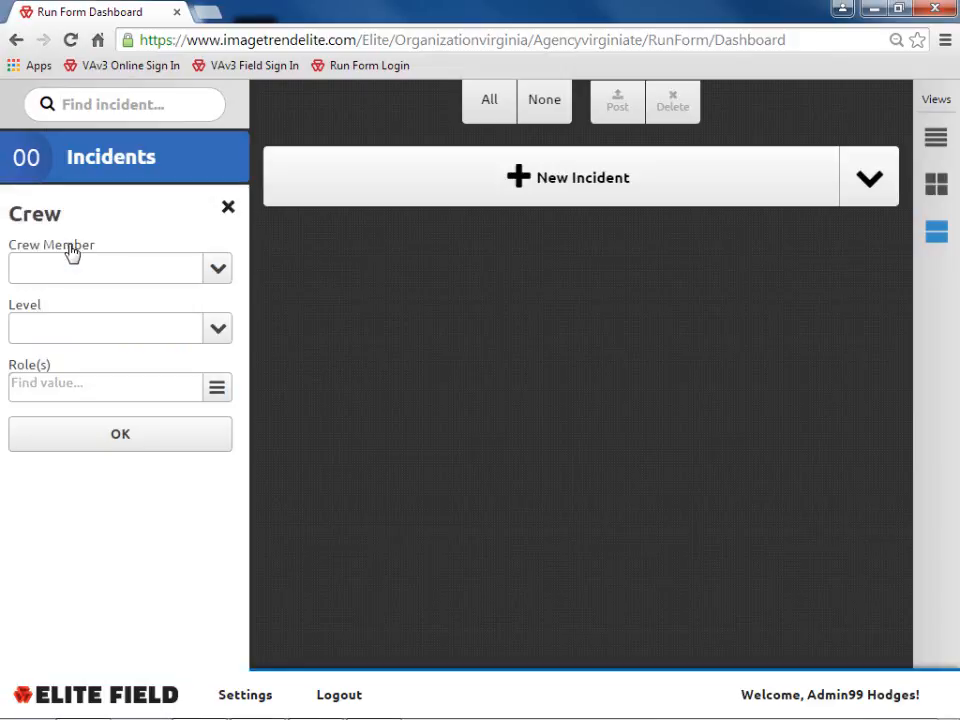
click(219, 270)
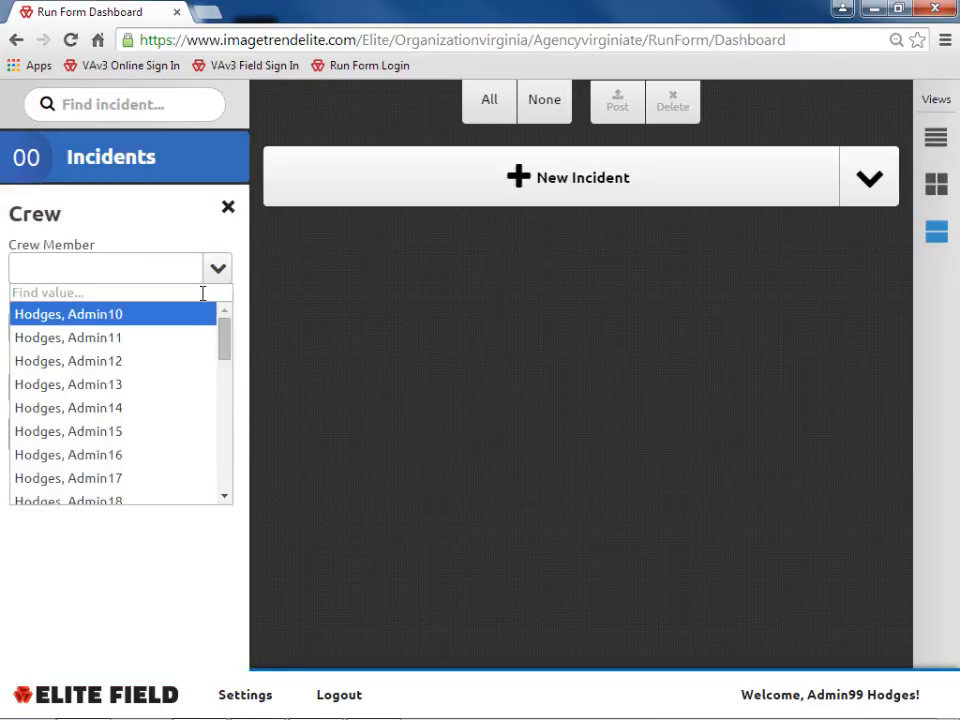
click(140, 366)
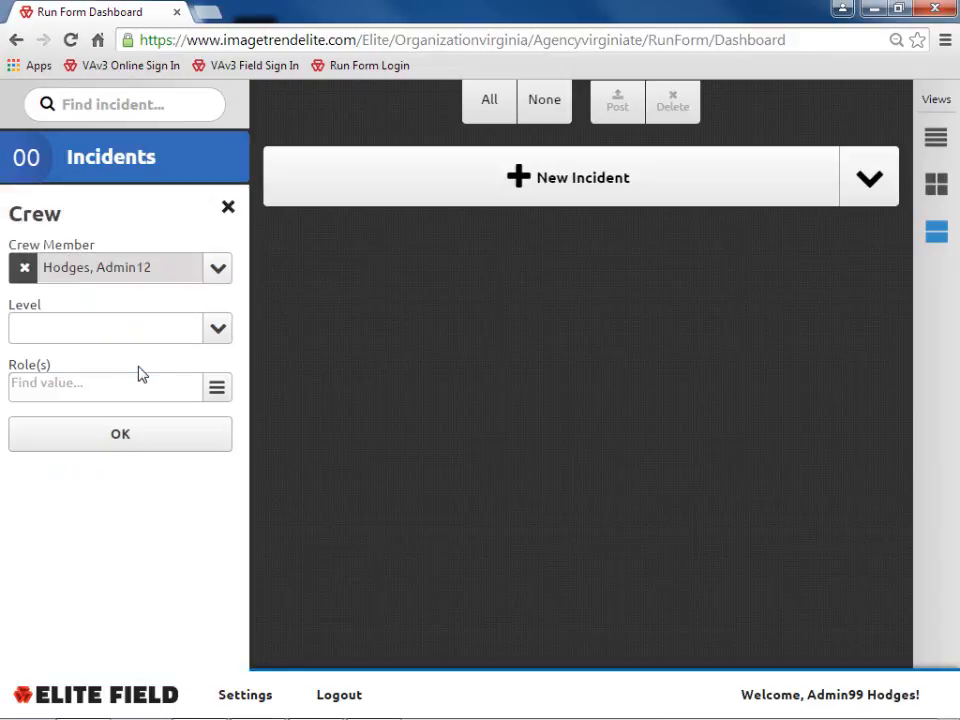
click(218, 332)
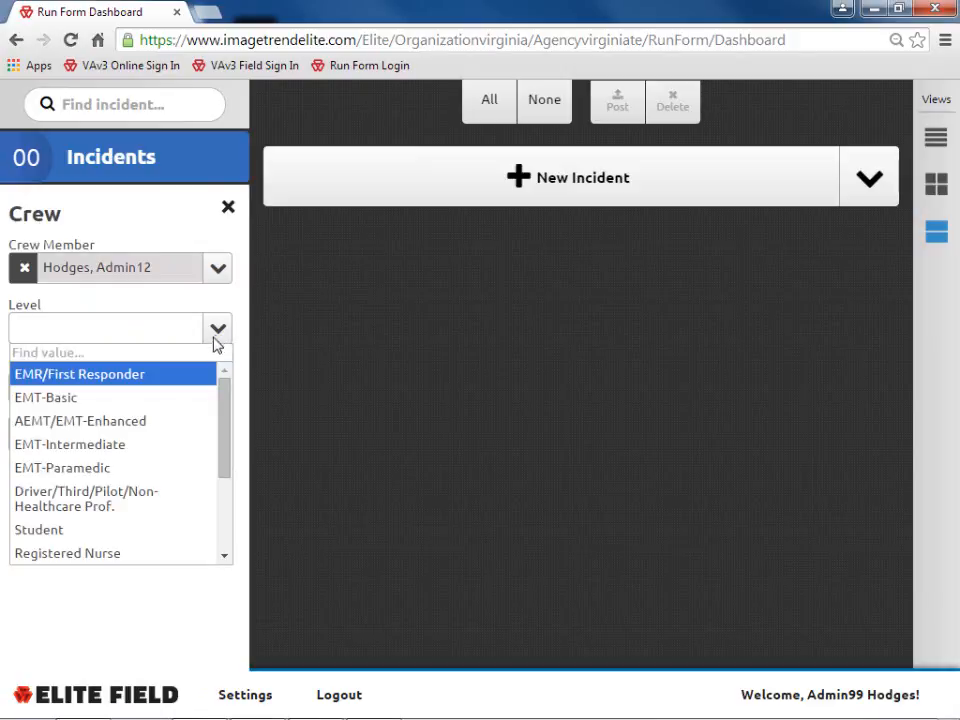
click(128, 476)
click(217, 389)
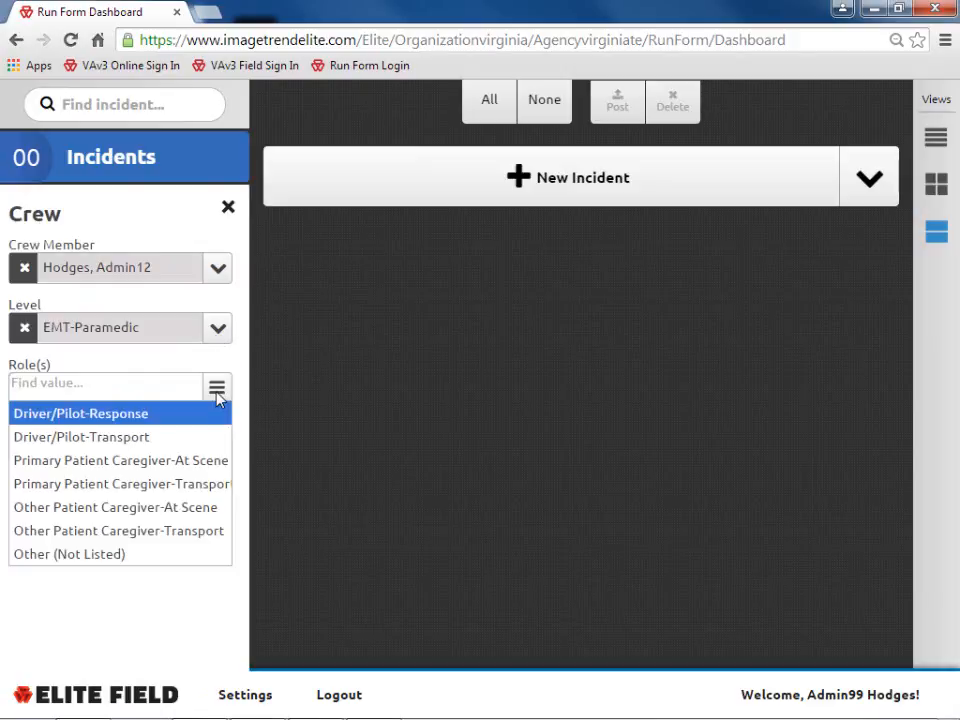
click(192, 510)
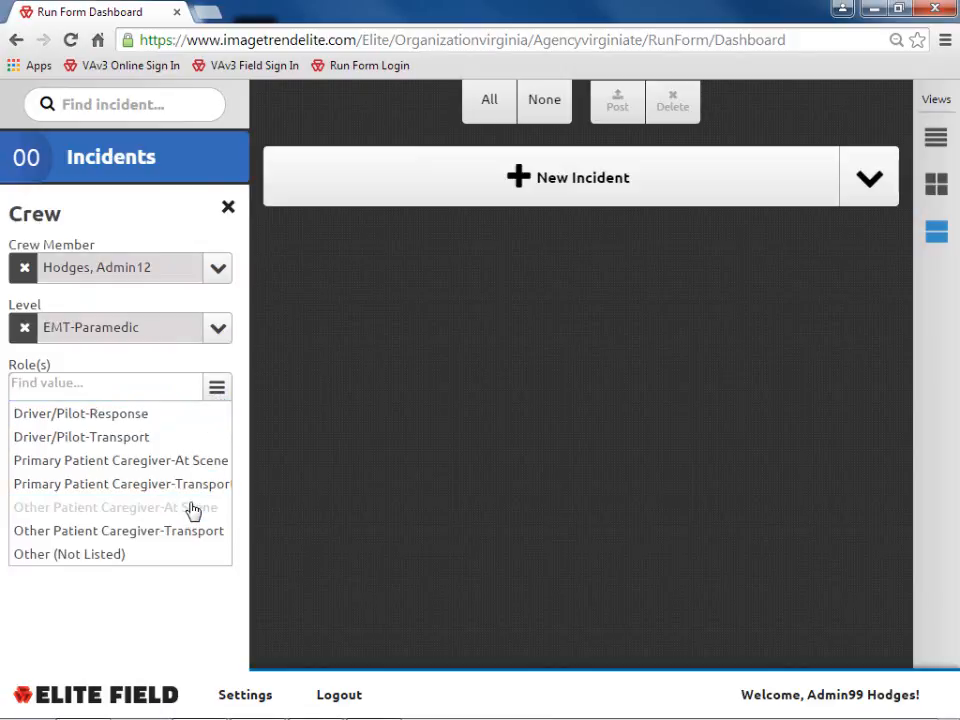
click(200, 544)
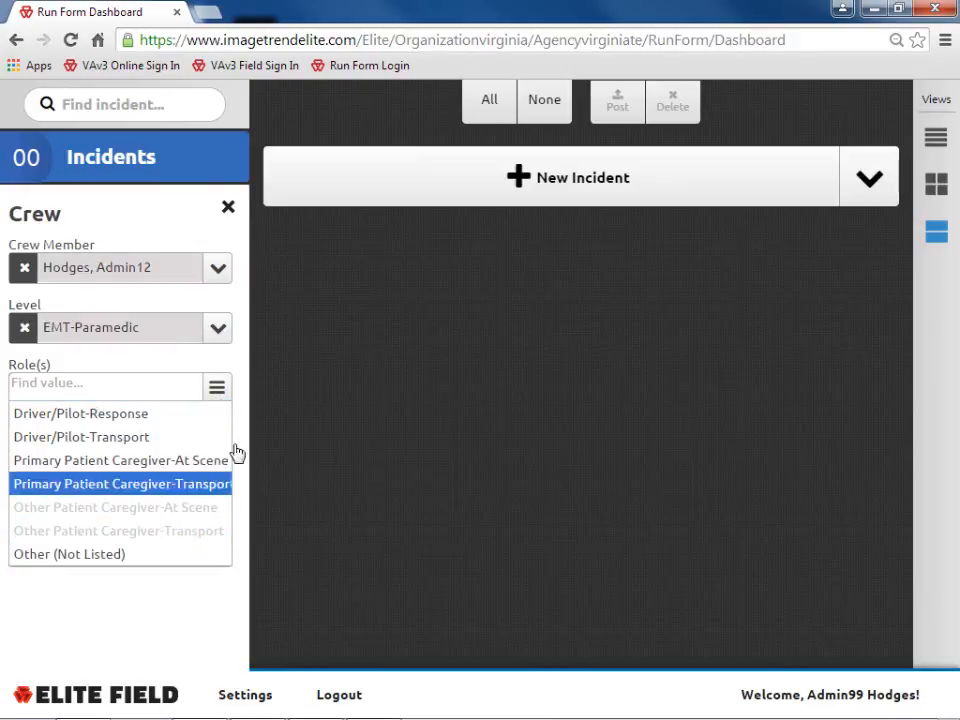
click(219, 389)
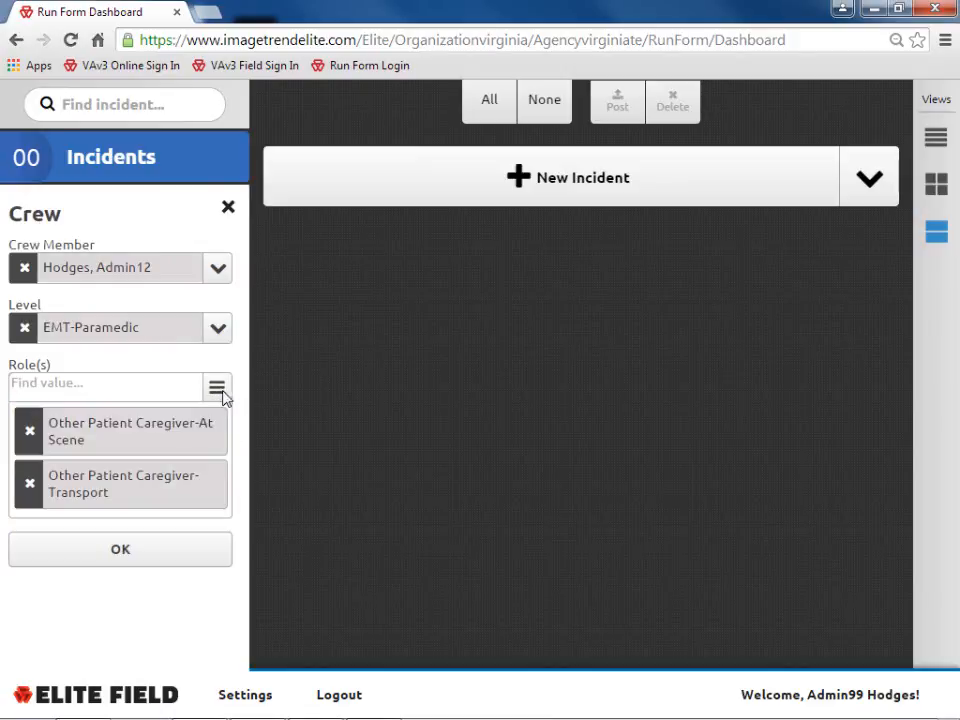
click(124, 560)
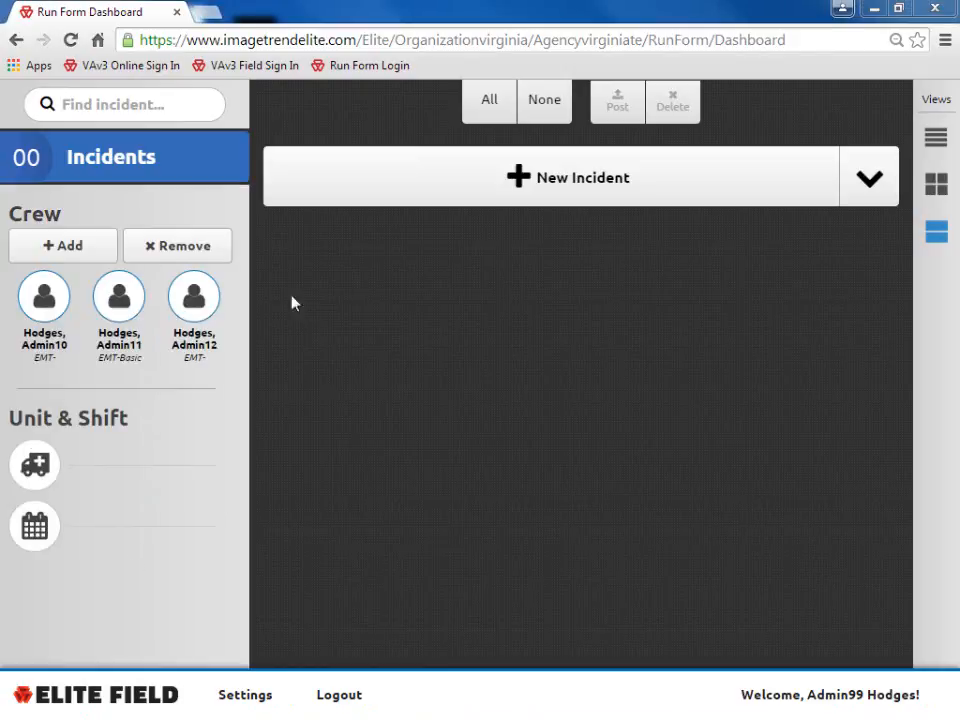
- Remove the third crew member, leaving two, and bring up the Unit and Call Sign form
click(199, 253)
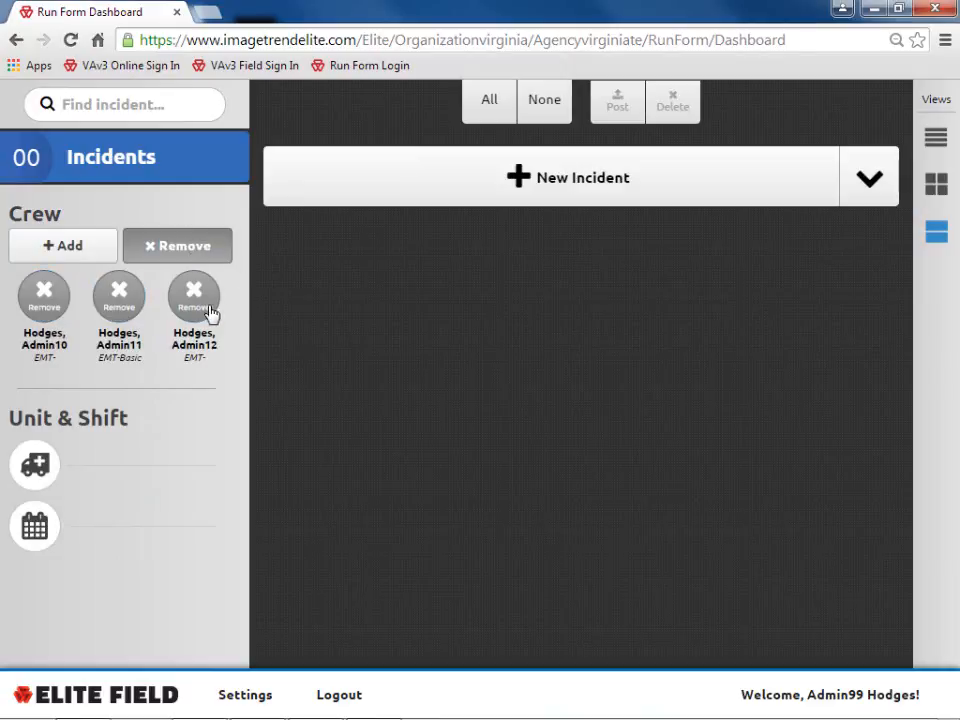
click(194, 300)
click(192, 254)
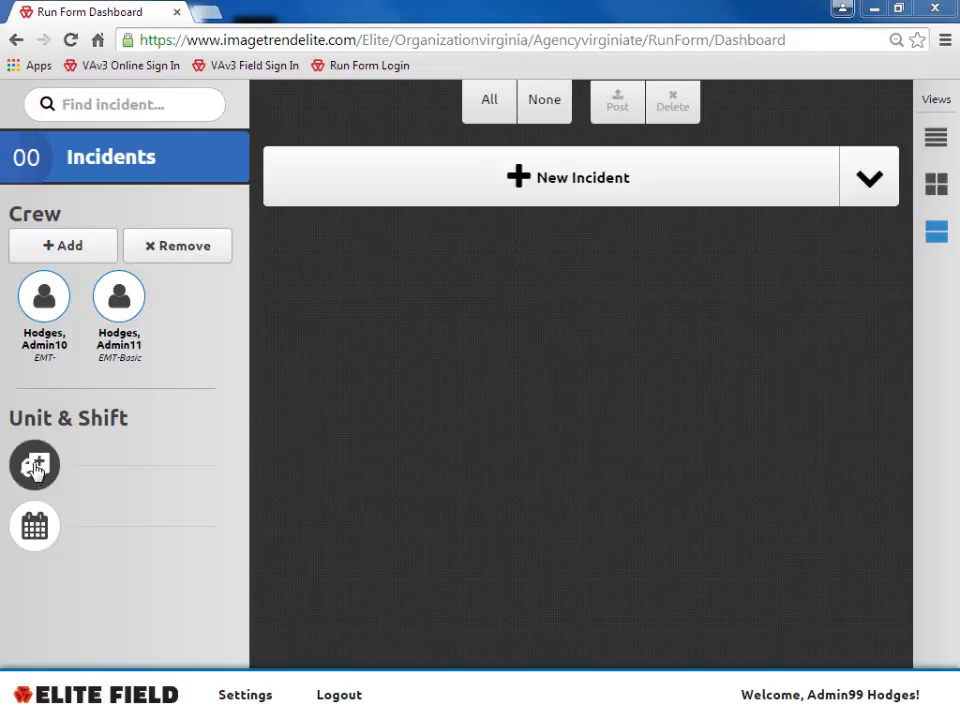
click(35, 467)
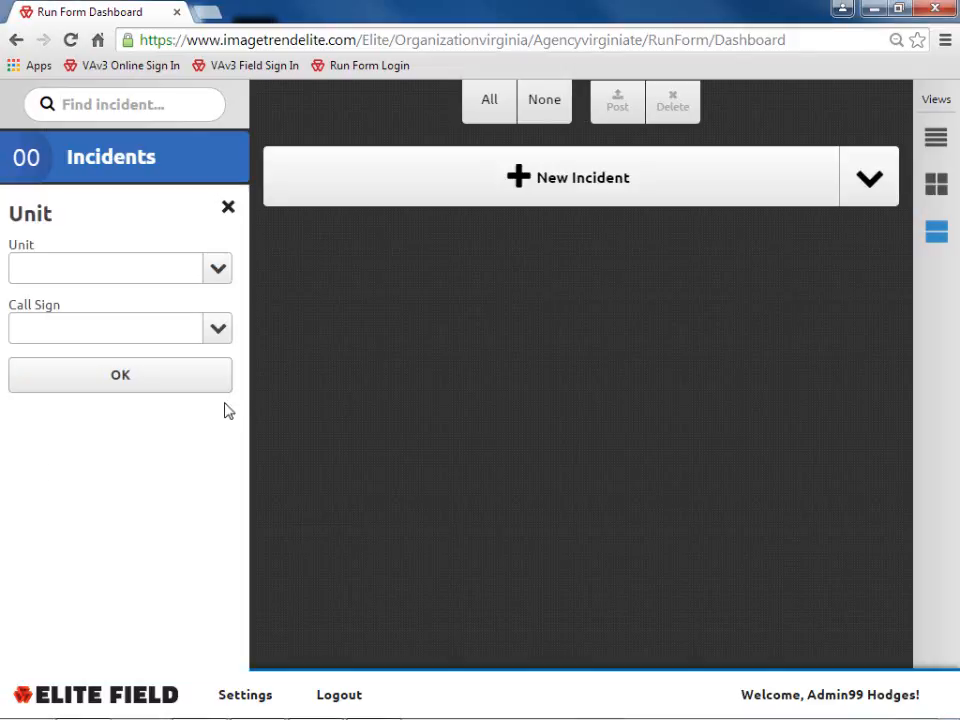
- Choose Medic 1 as both the unit and the call sign and confirm
click(219, 272)
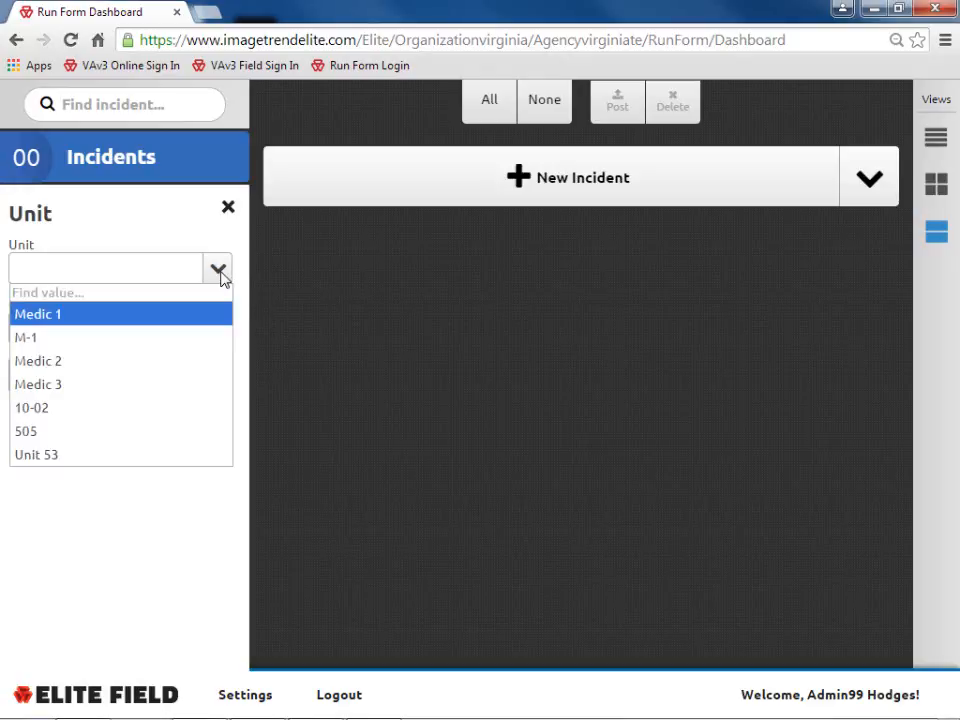
click(203, 320)
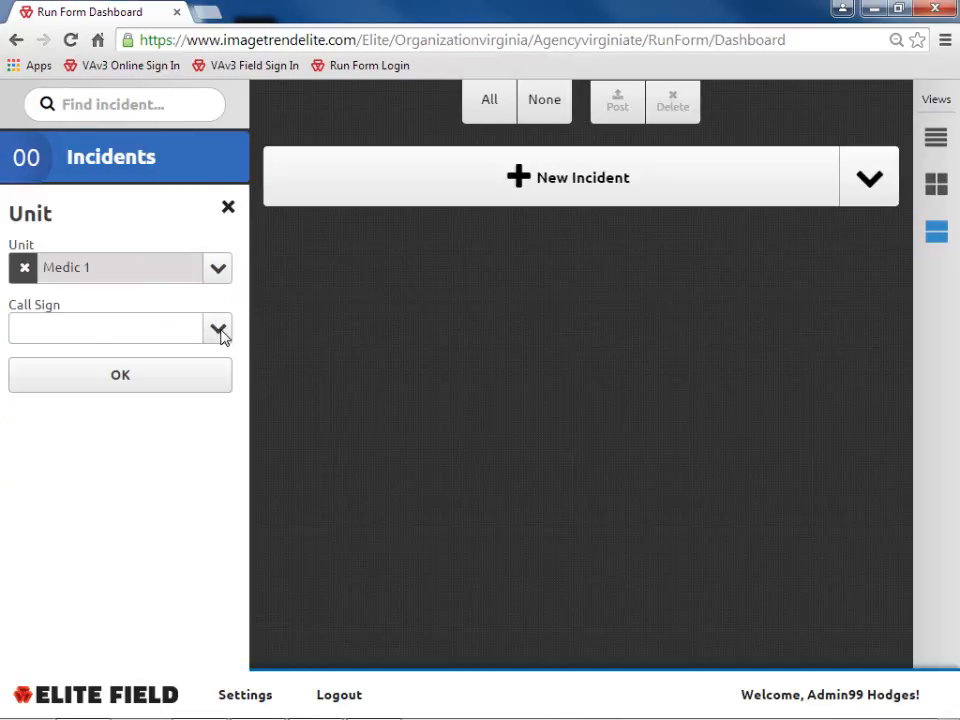
click(219, 332)
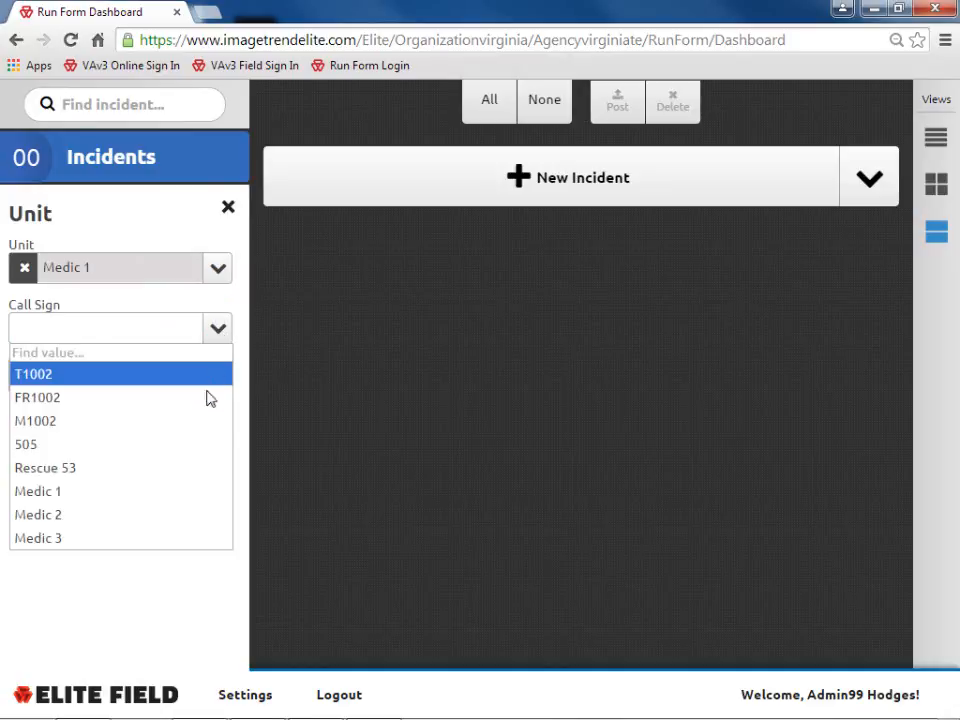
click(95, 498)
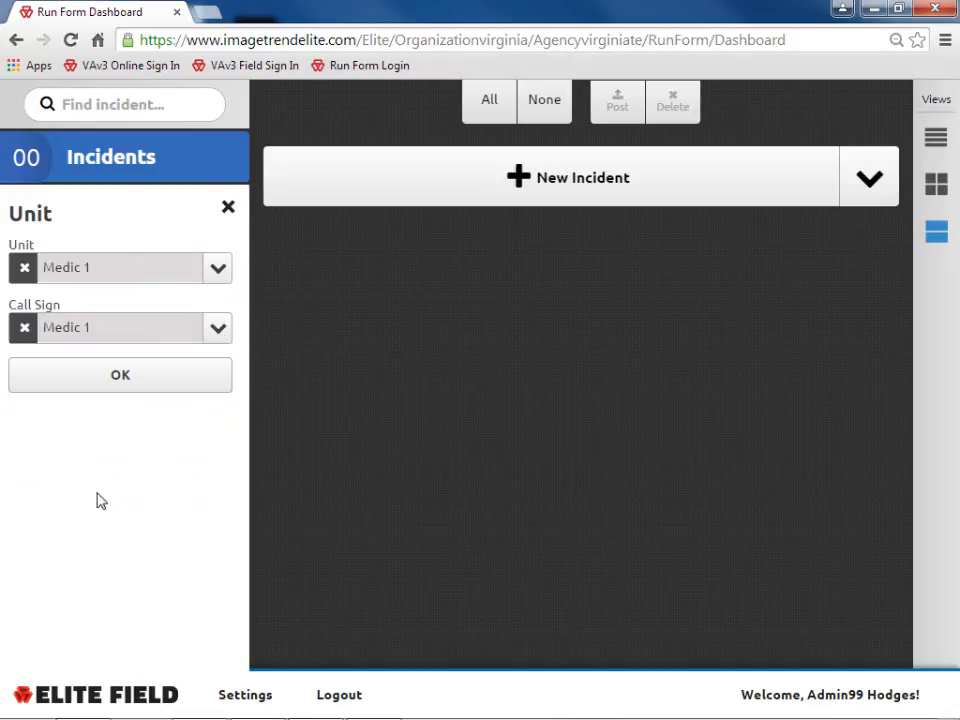
click(149, 381)
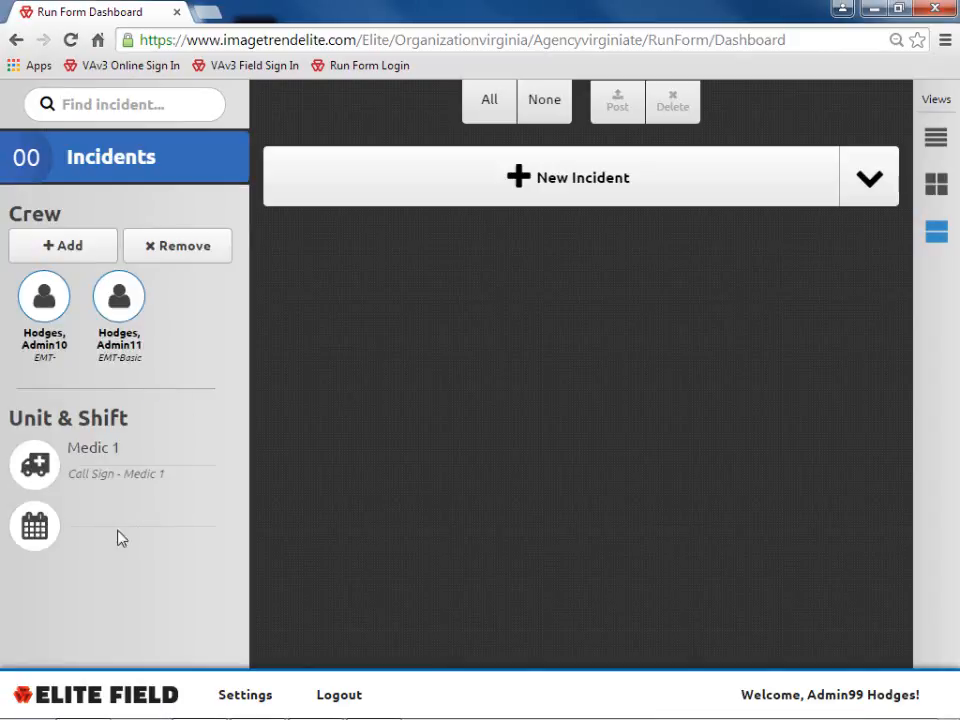
- Assign Shift A as the crew's shift
click(36, 536)
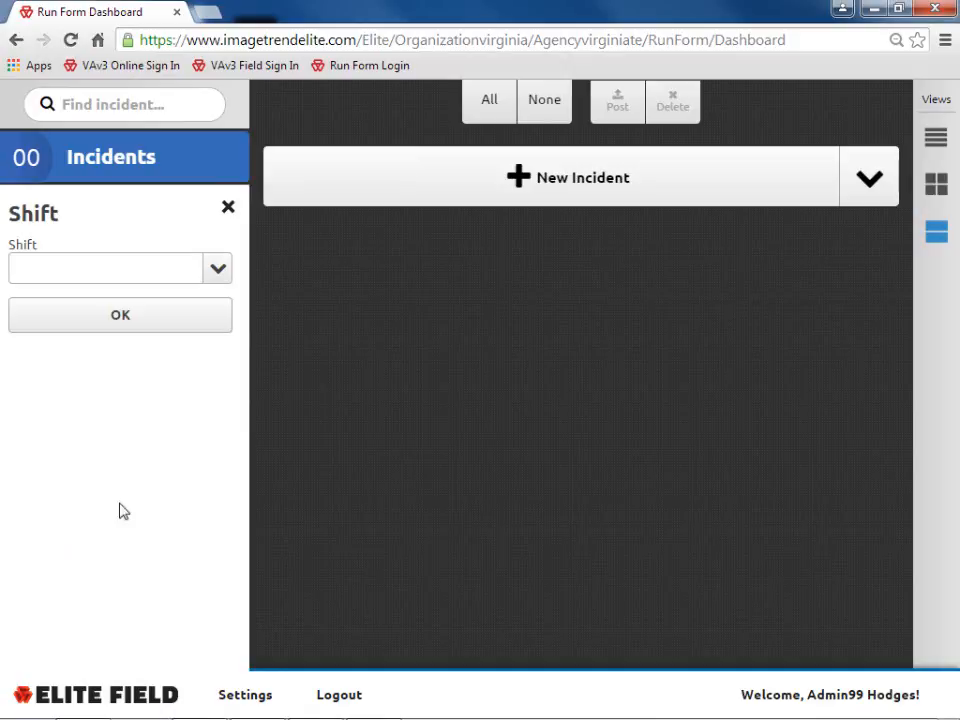
click(218, 271)
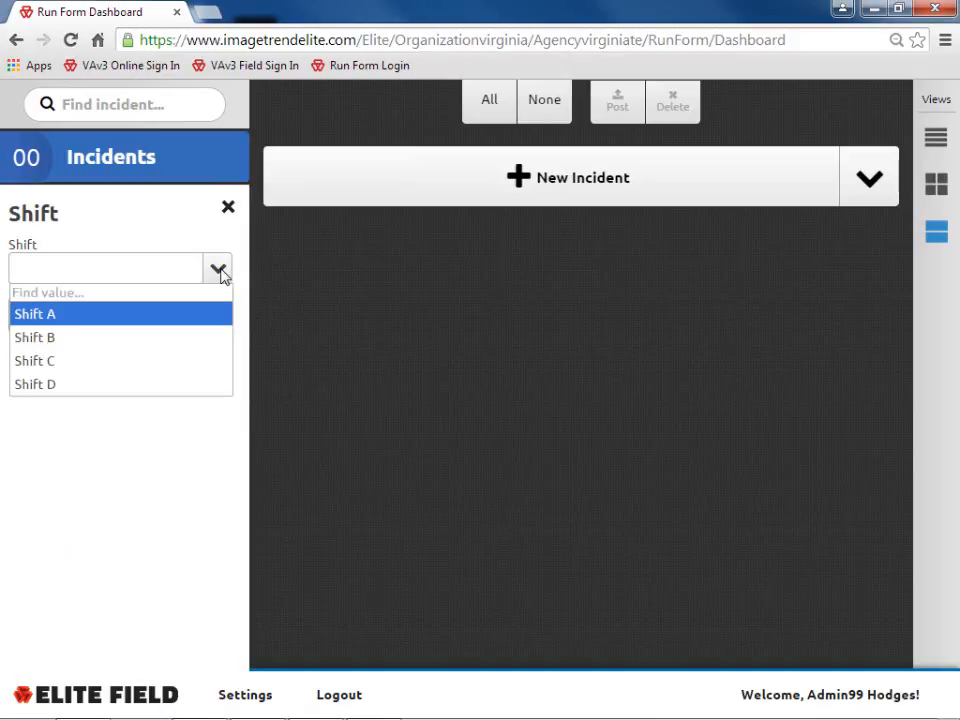
click(71, 316)
click(73, 318)
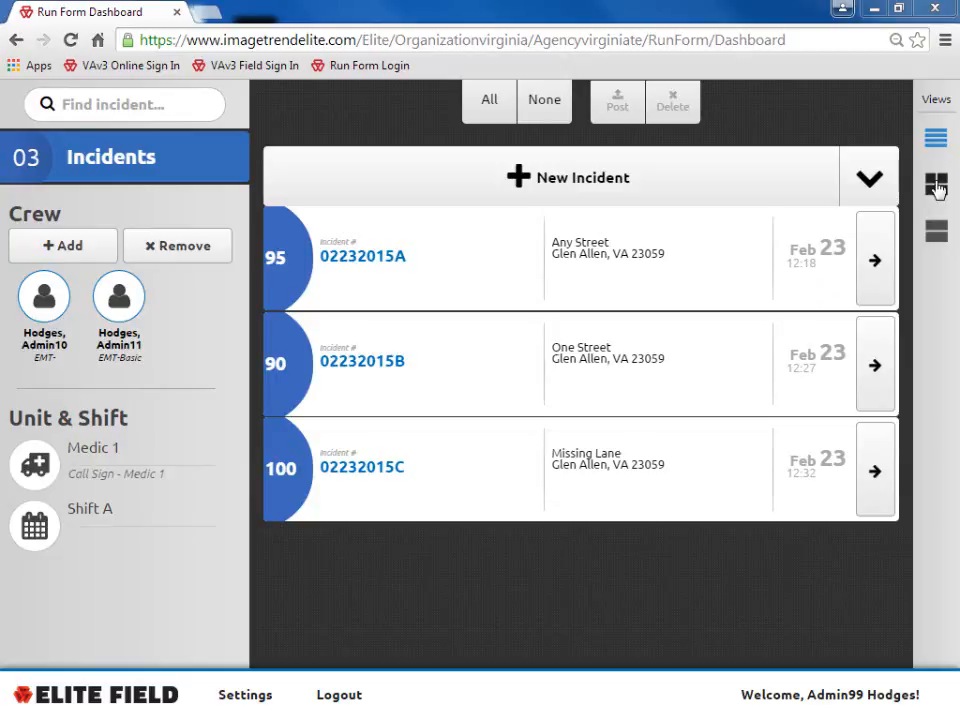
- Switch the incident view from two-column grid to detailed full-width cards
click(936, 187)
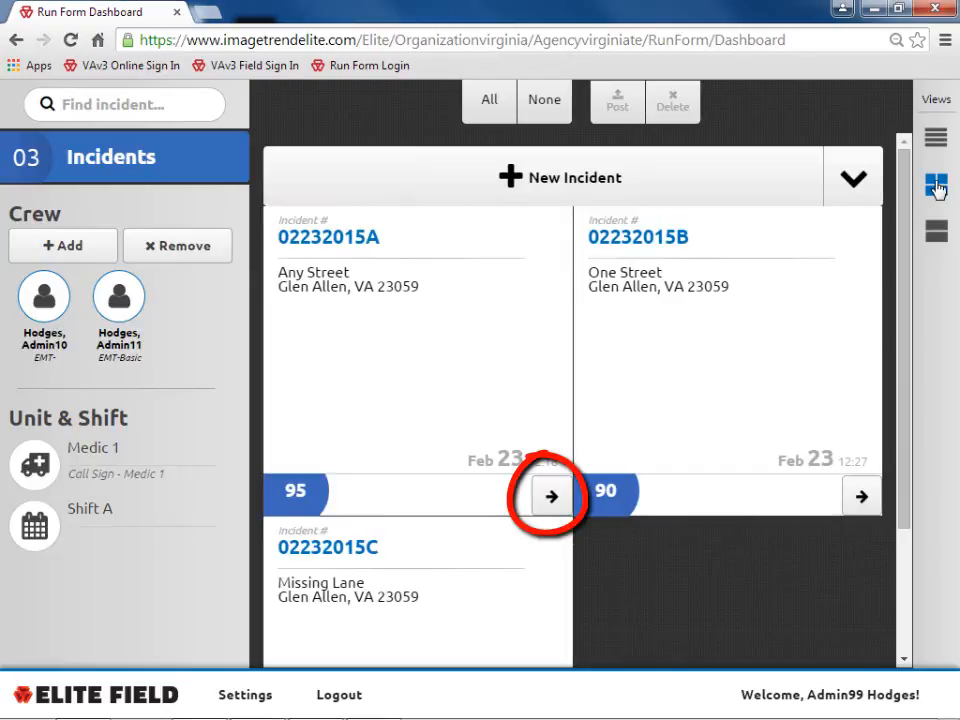
click(937, 232)
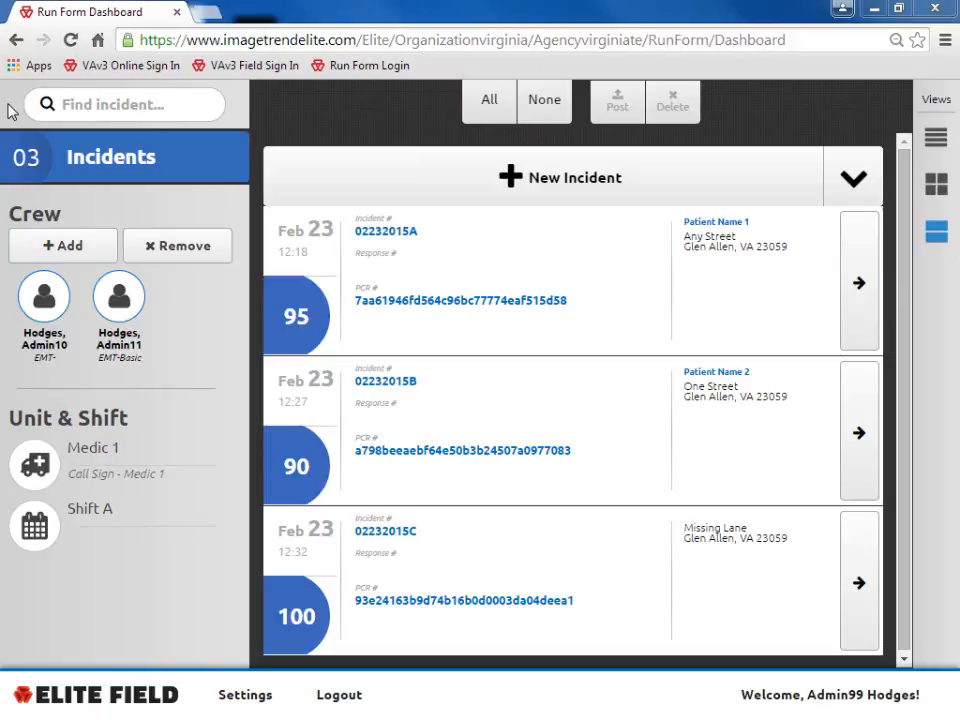
click(489, 105)
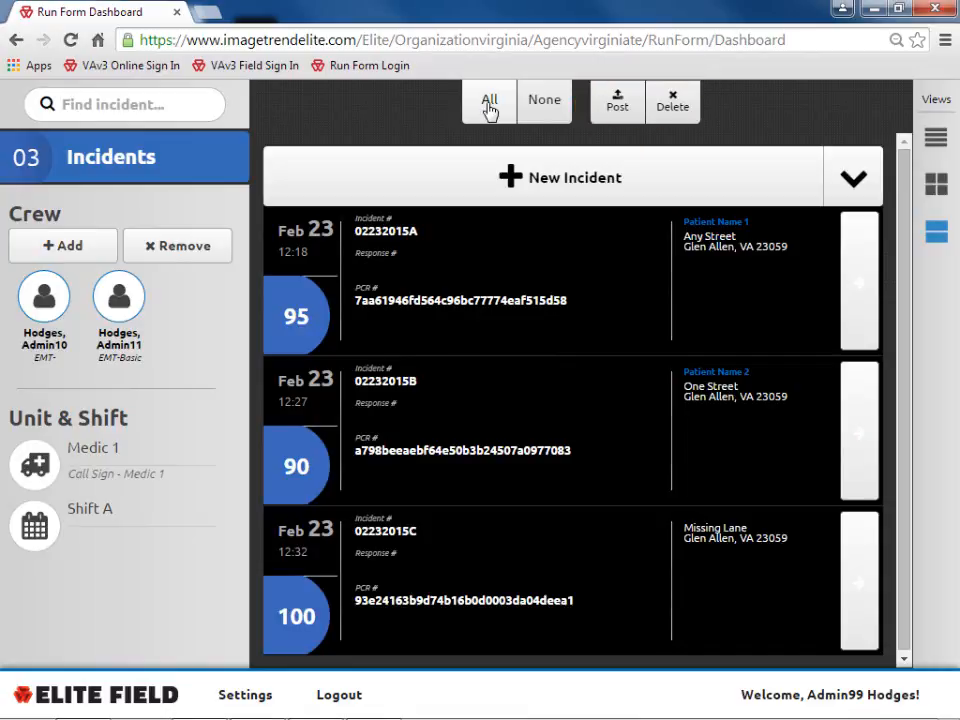
click(541, 114)
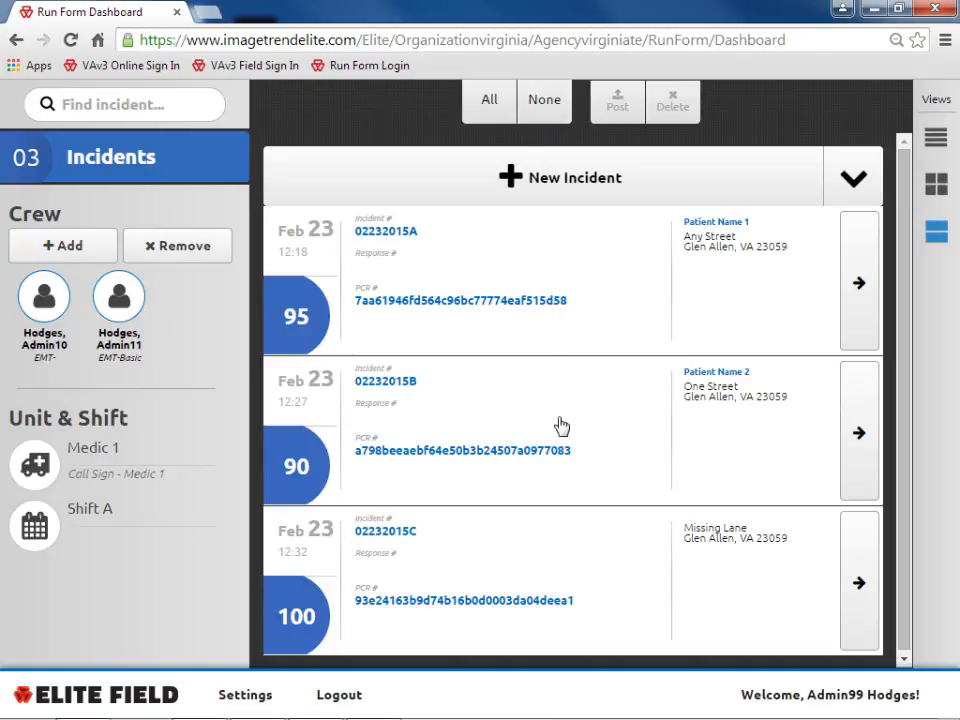
click(591, 552)
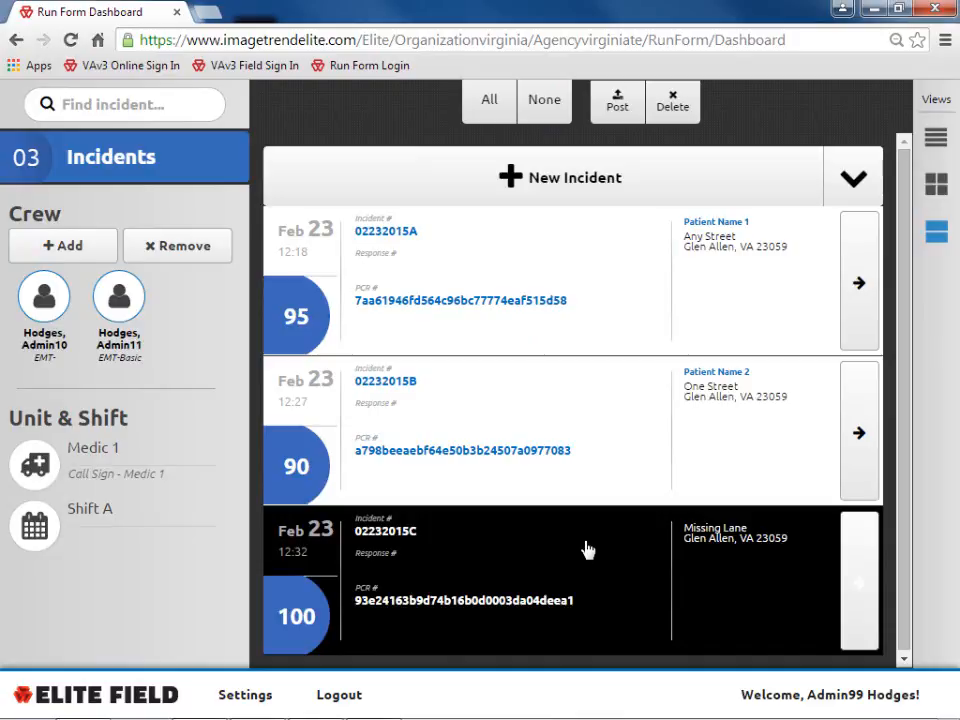
click(615, 107)
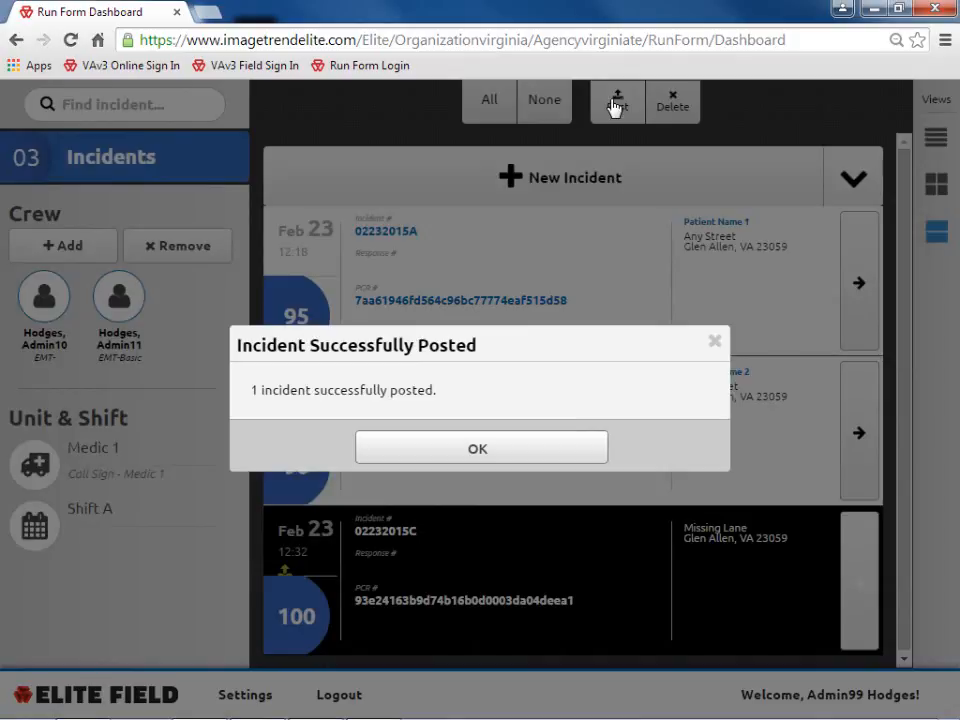
click(533, 448)
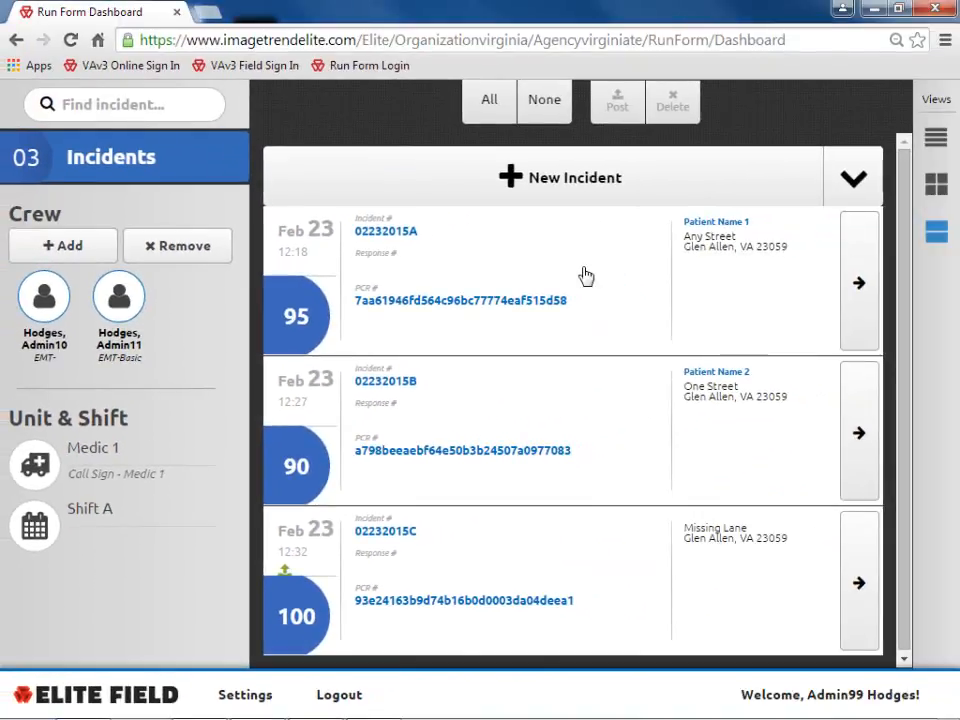
click(586, 275)
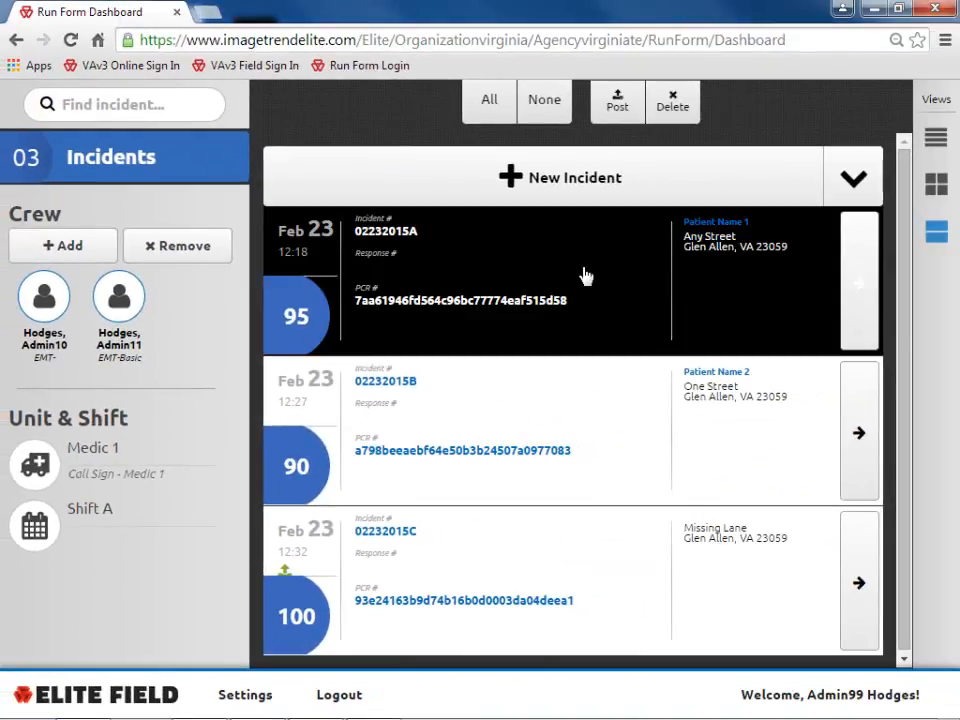
click(617, 105)
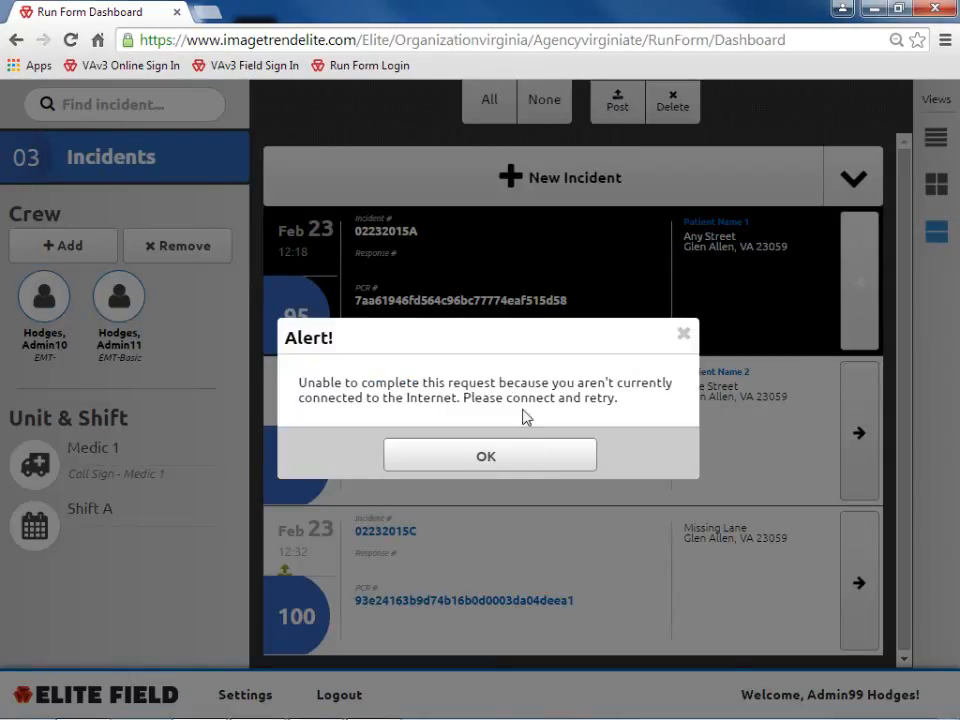
click(527, 463)
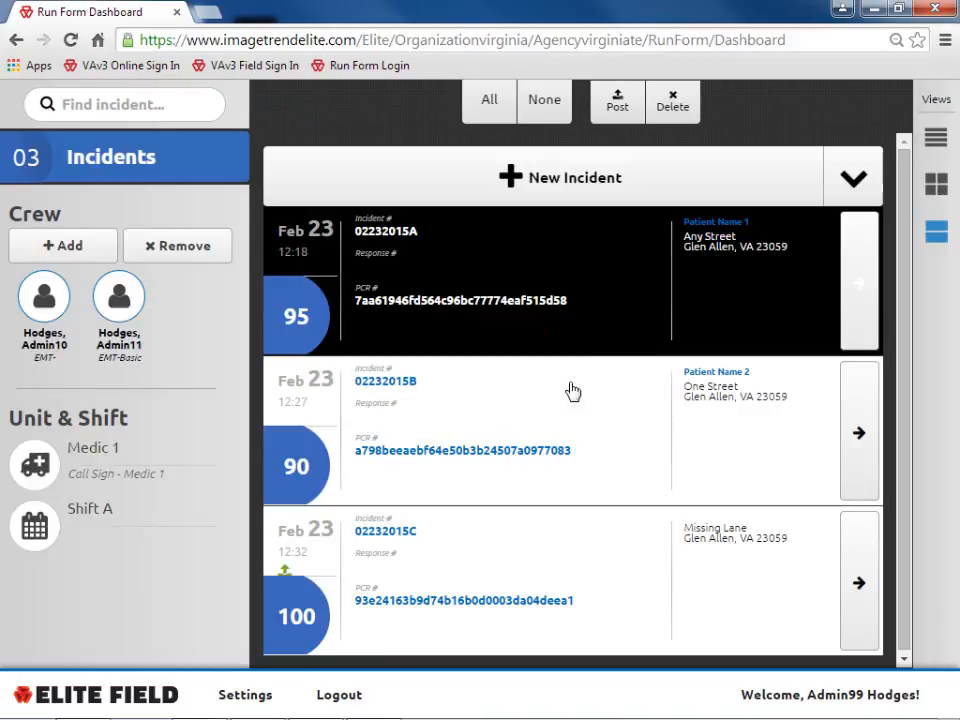
click(610, 258)
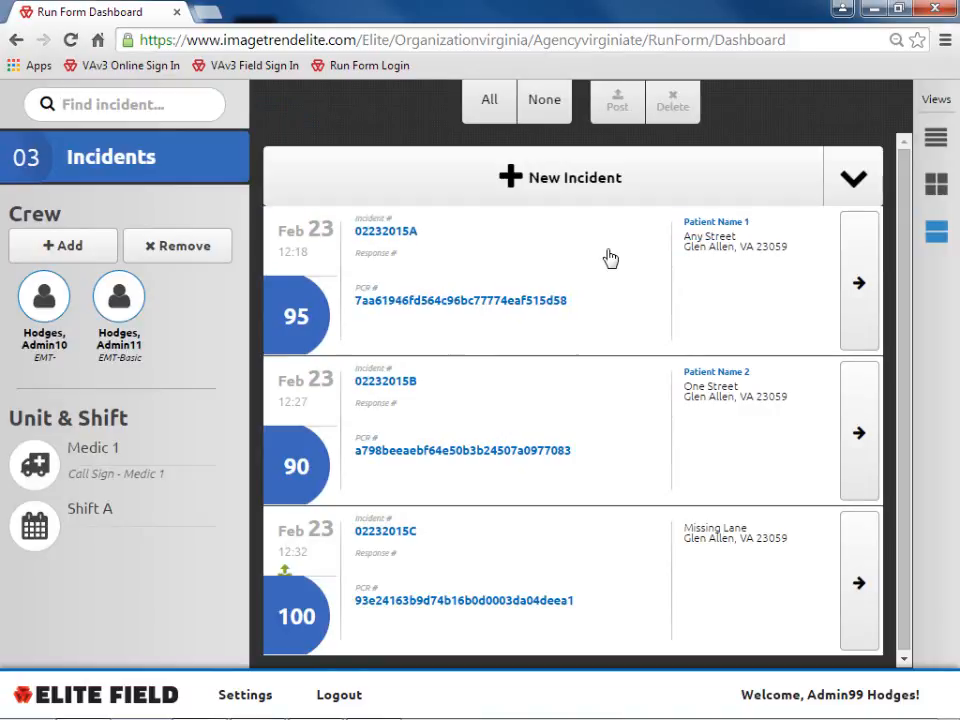
click(612, 415)
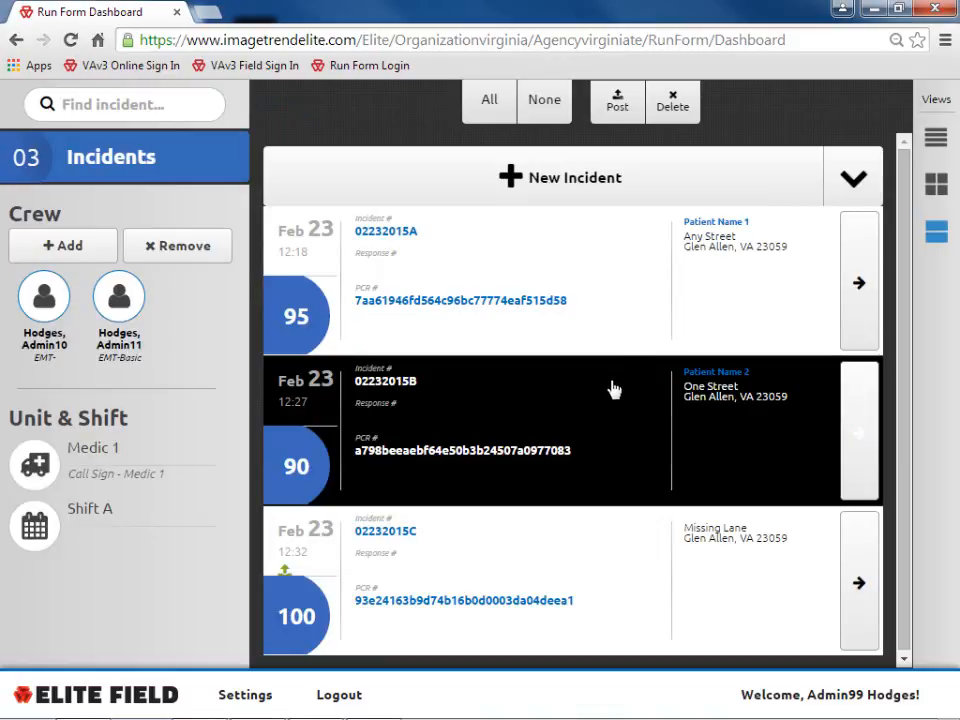
click(675, 102)
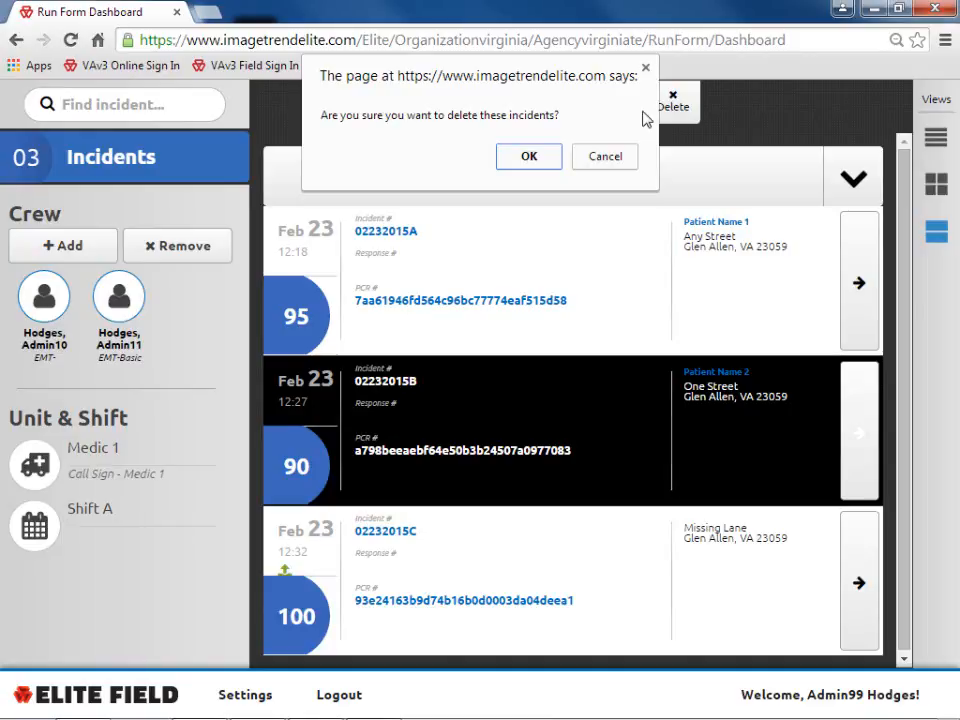
click(621, 158)
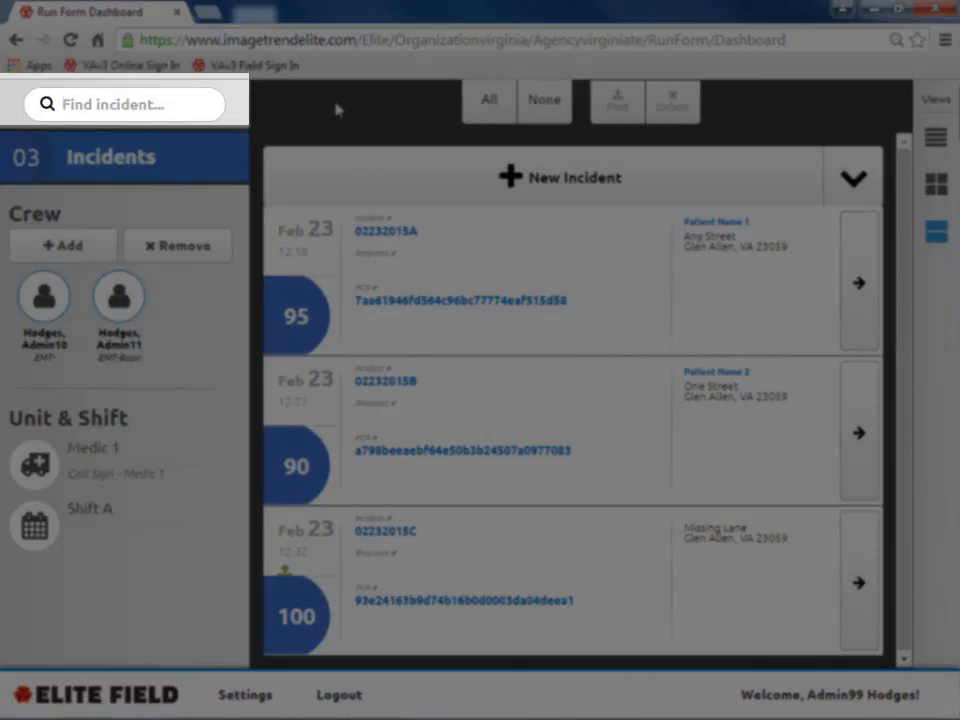
text(02232015)
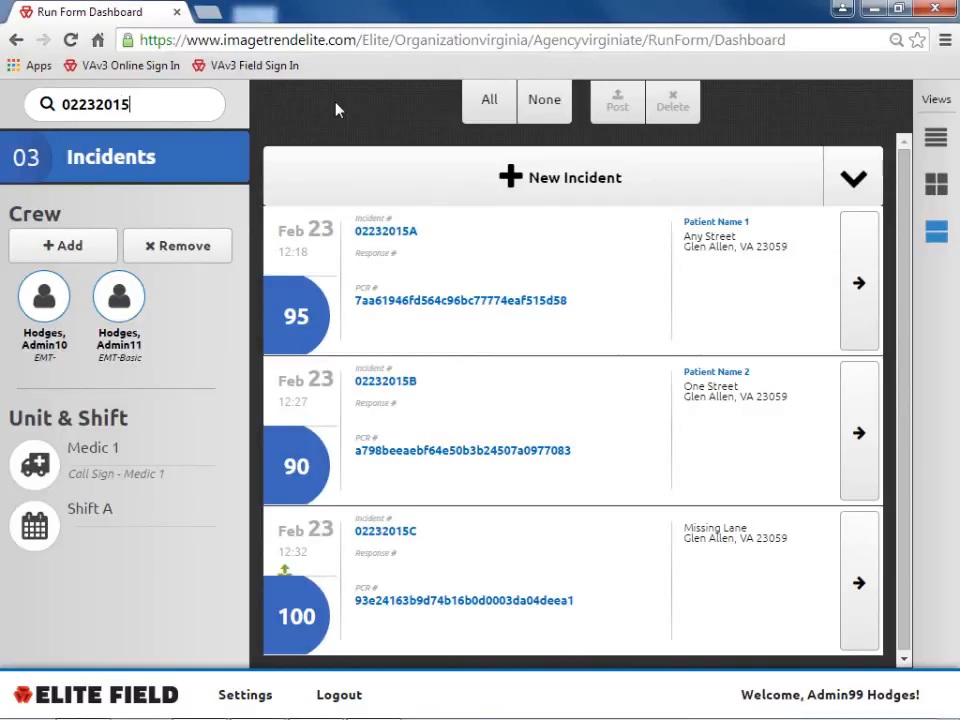
text(B)
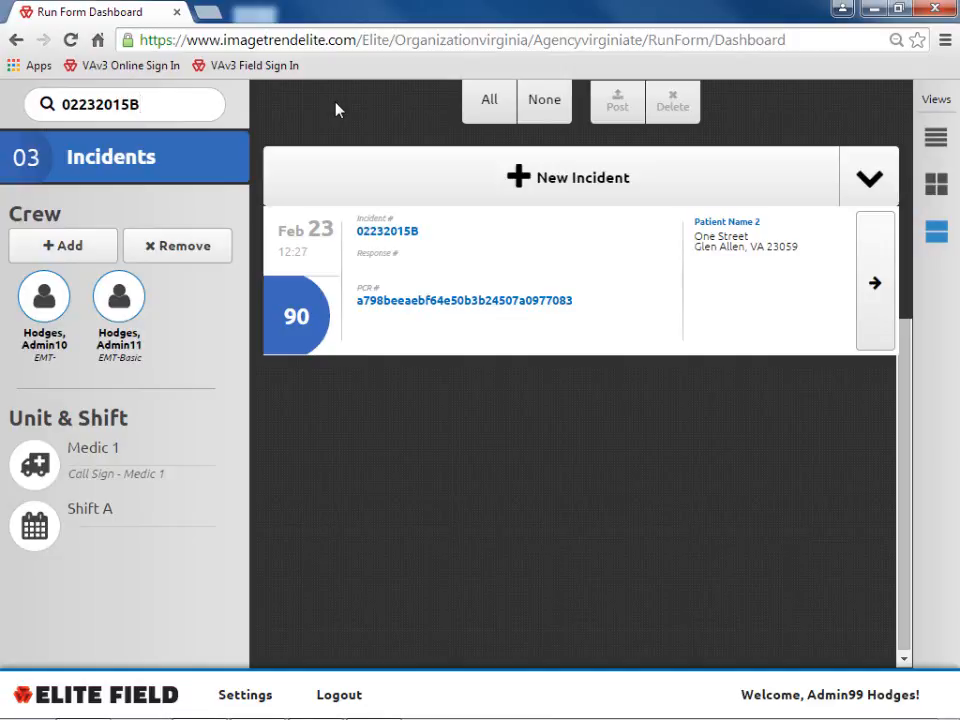
key(shift+Left)
key(shift+Left)
key(shift+Left)
key(shift+Left)
key(shift+Left)
key(shift+Left)
key(shift+Left)
key(shift+Left)
key(shift+Left)
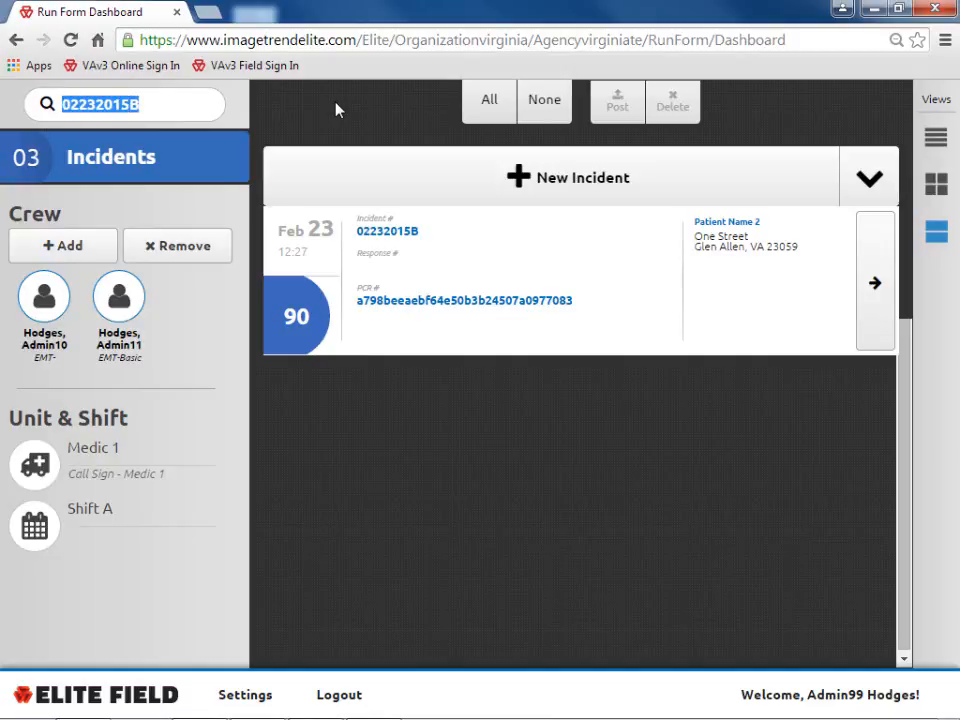
key(BackSpace)
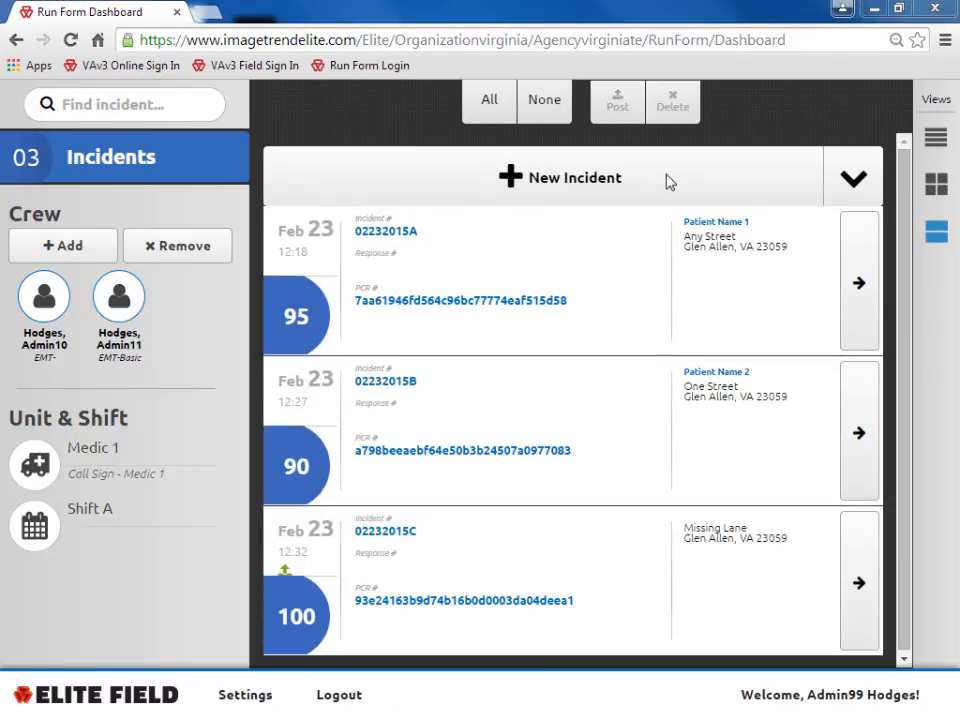
click(853, 181)
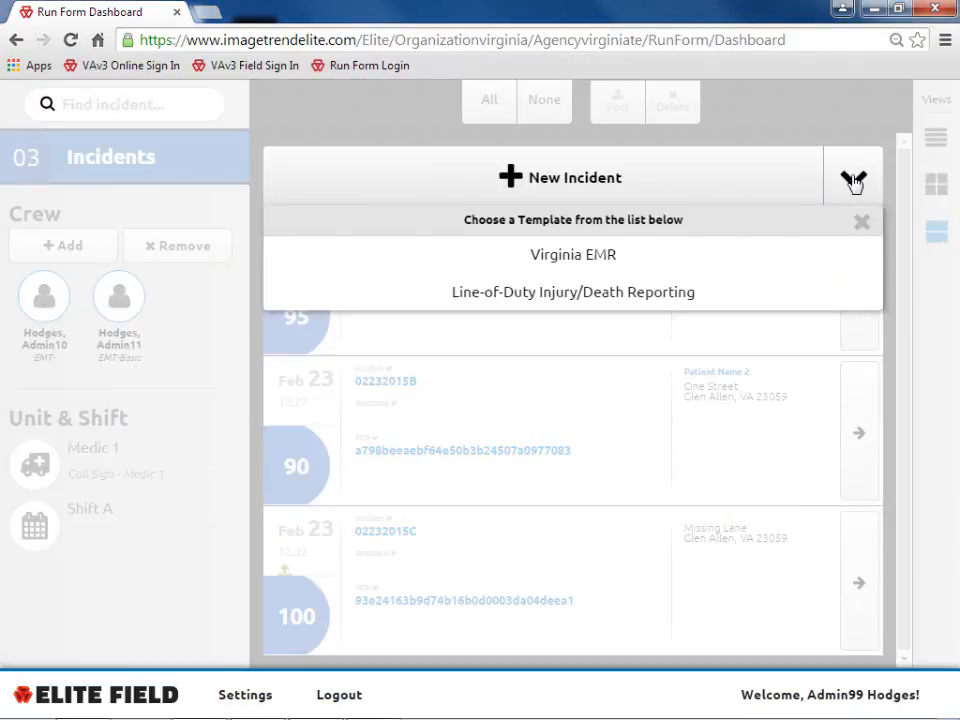
click(853, 181)
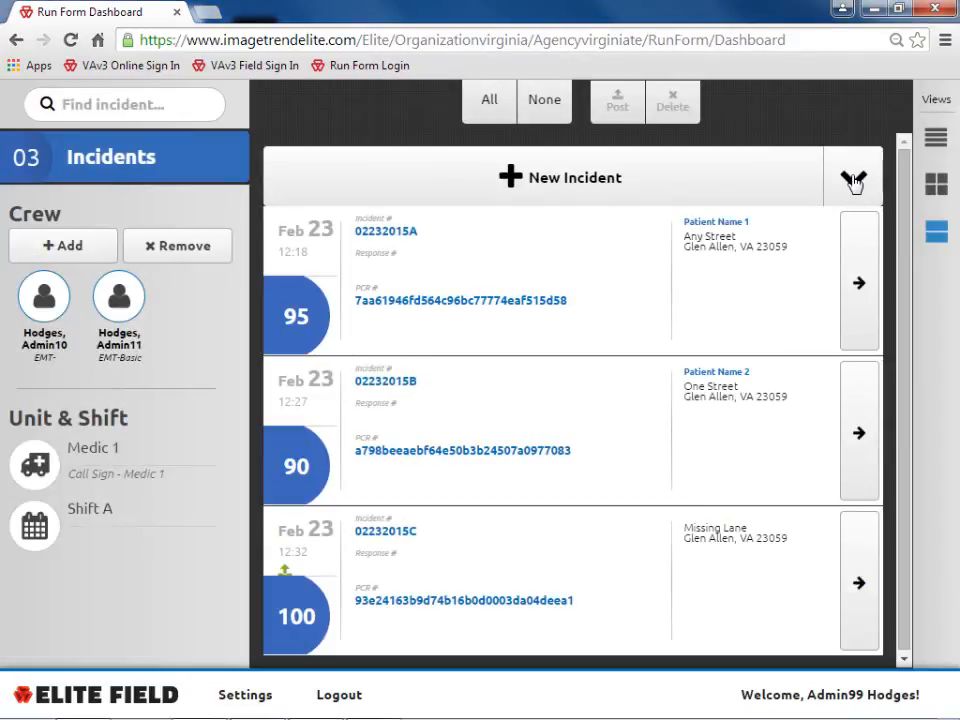